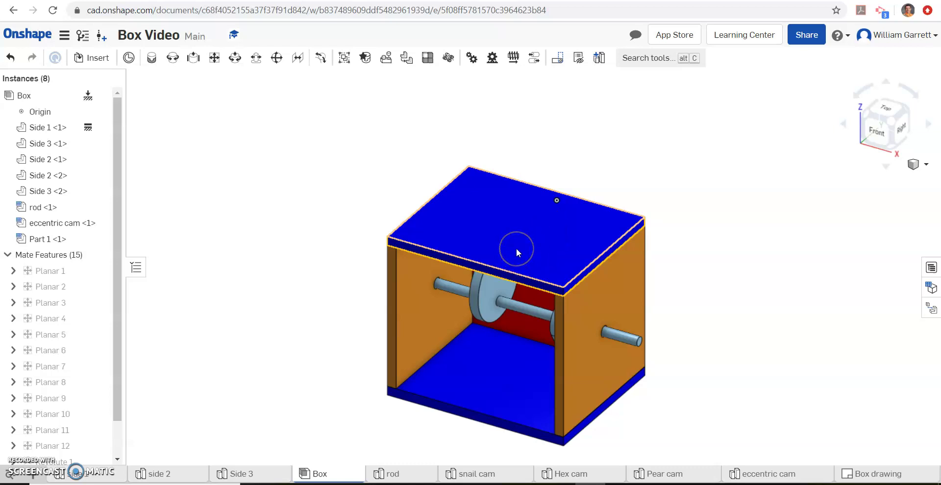
Open the top plate for editing in context of the Box assembly
{"action": "right_click", "coordinate": [487, 233]}
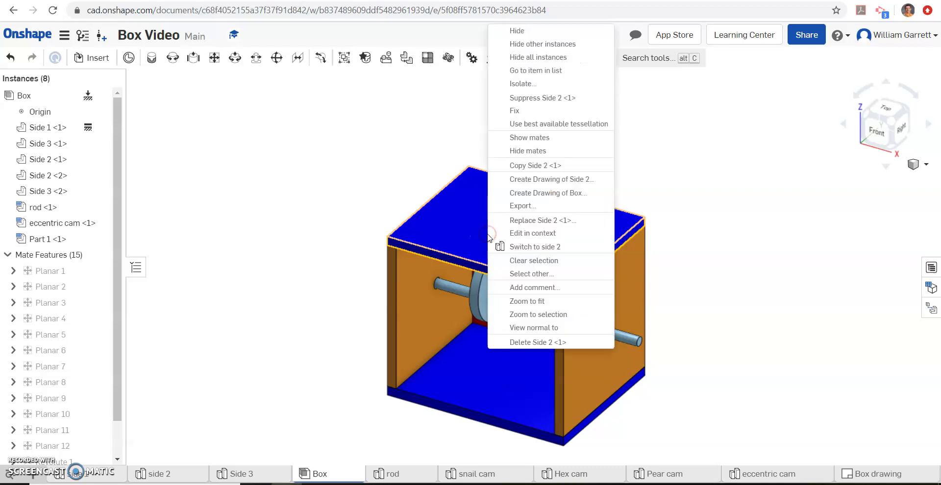
{"action": "left_click", "coordinate": [559, 234]}
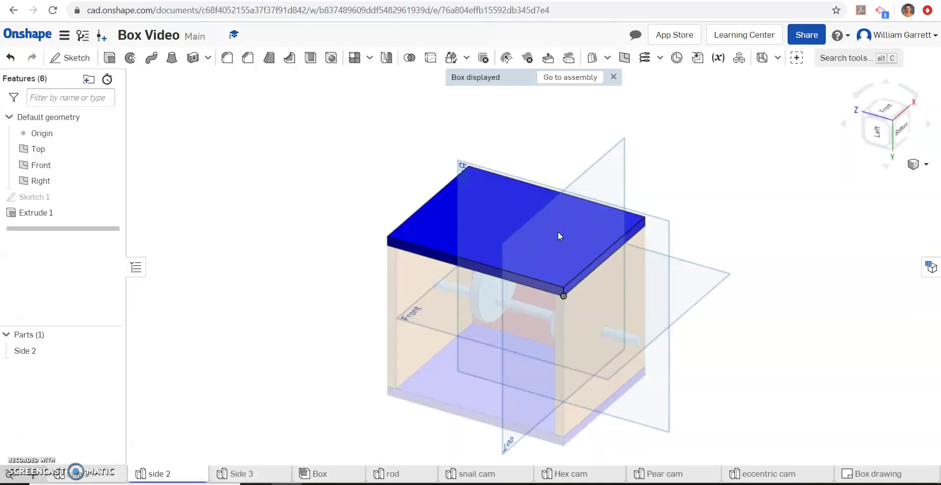
{"action": "left_click", "coordinate": [874, 136]}
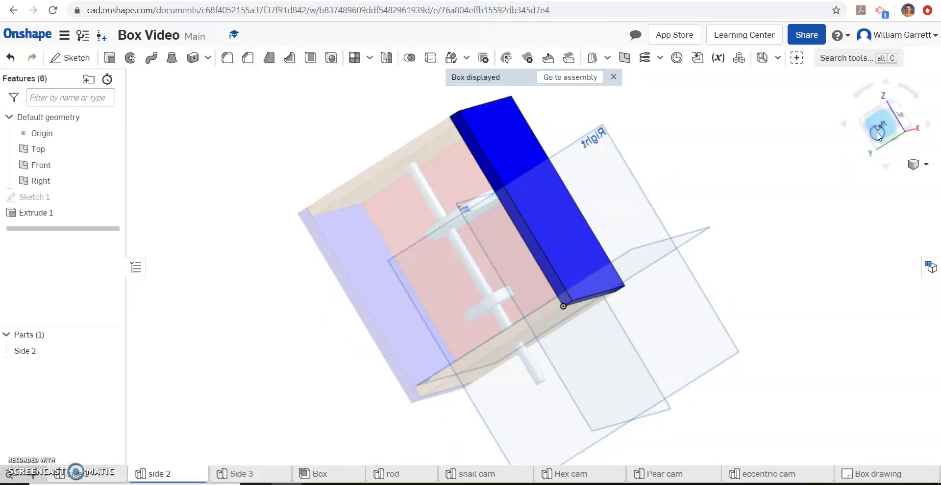
{"action": "left_click", "coordinate": [862, 92]}
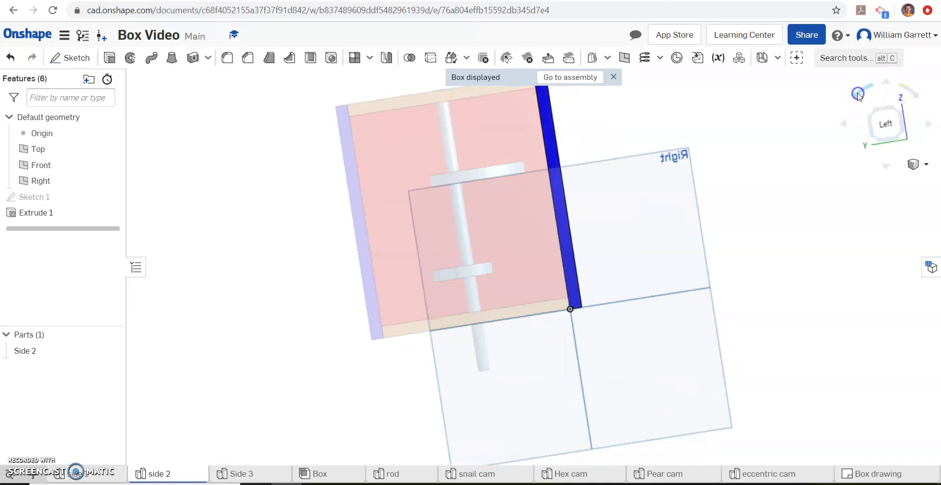
{"action": "left_click", "coordinate": [901, 104]}
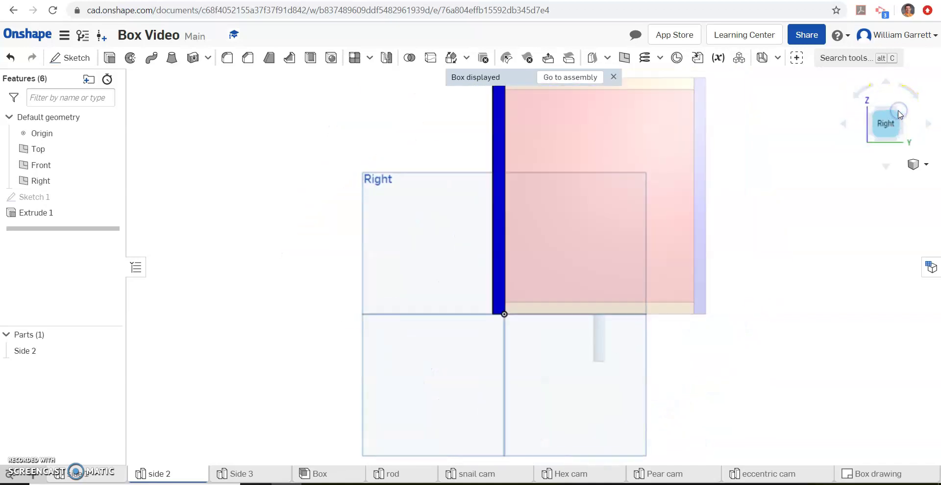
Orient the plate to a front view and start a new sketch
{"action": "left_click", "coordinate": [871, 143]}
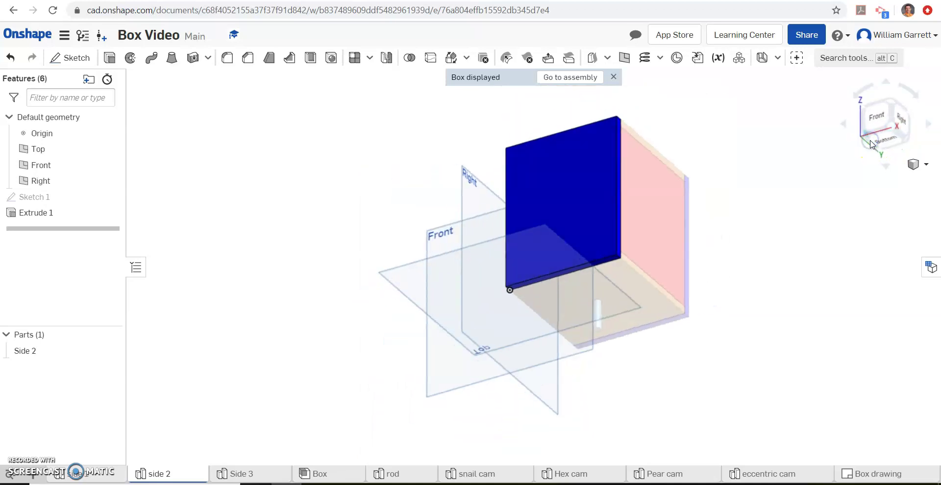
{"action": "left_click", "coordinate": [888, 102]}
{"action": "left_click", "coordinate": [877, 134]}
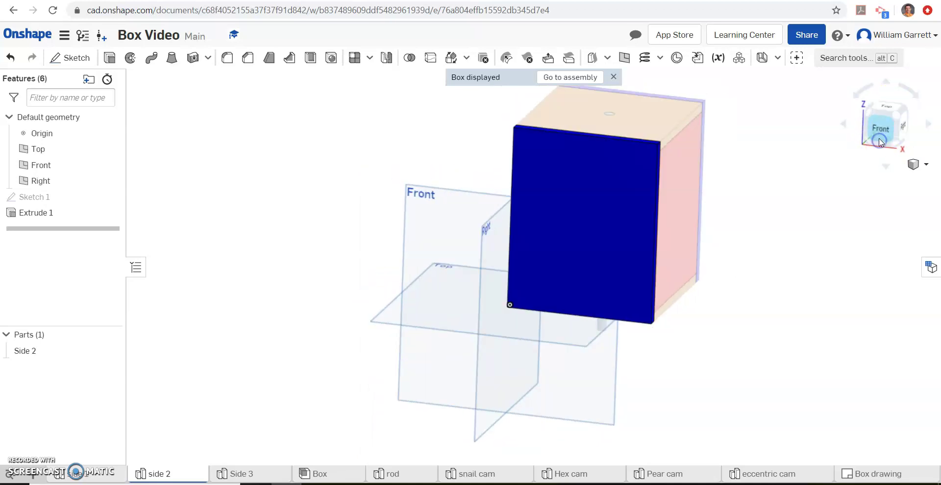
{"action": "left_click", "coordinate": [862, 87]}
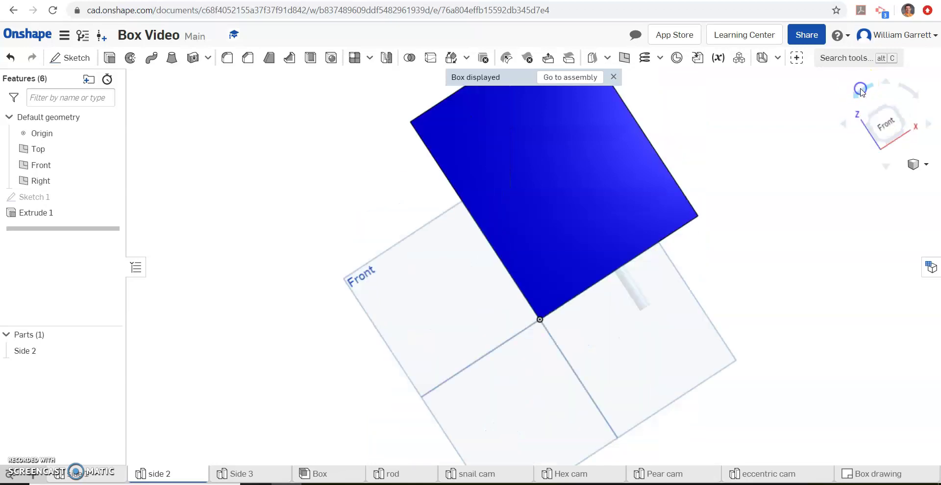
{"action": "left_click", "coordinate": [861, 89]}
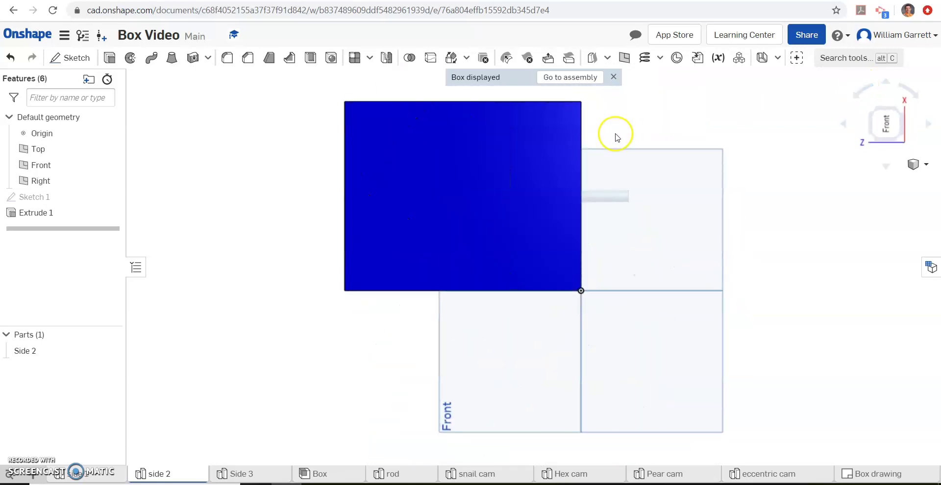
{"action": "left_click", "coordinate": [70, 59]}
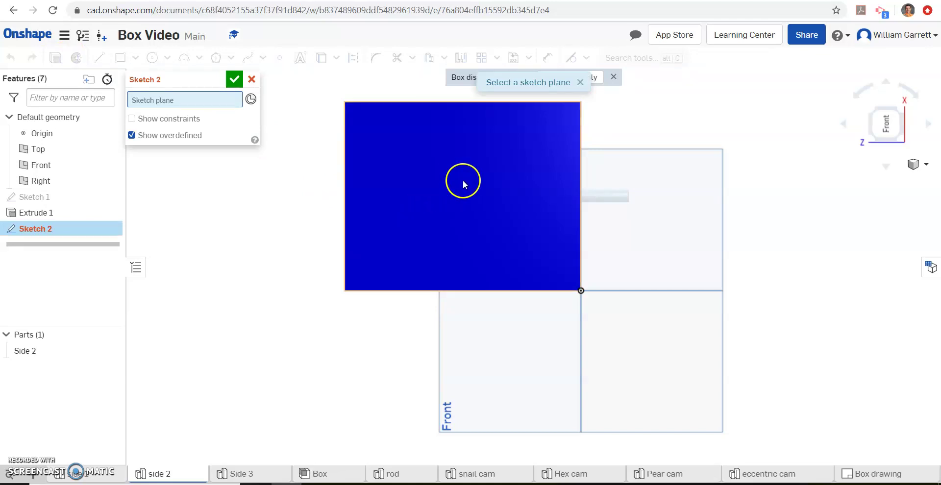
Place Sketch 2 on the blue plate face and draw two centre-point circles side by side
{"action": "left_click", "coordinate": [432, 186]}
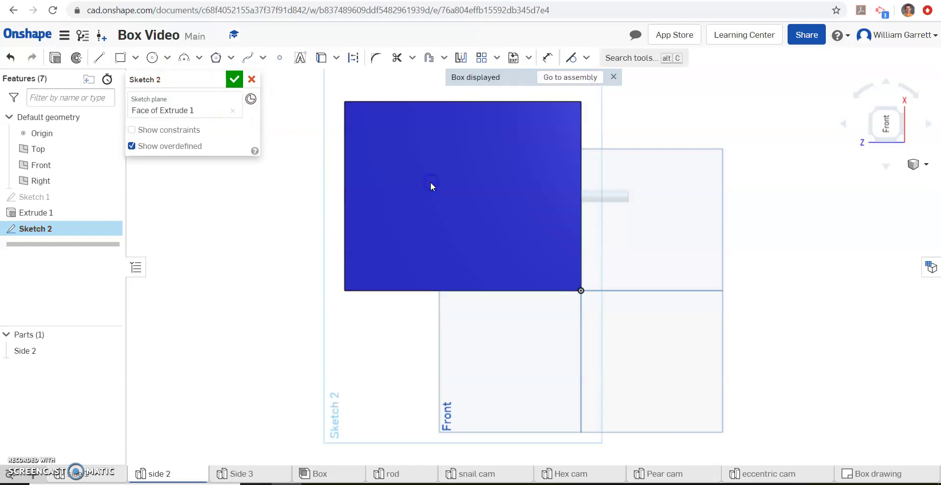
{"action": "left_click", "coordinate": [152, 57]}
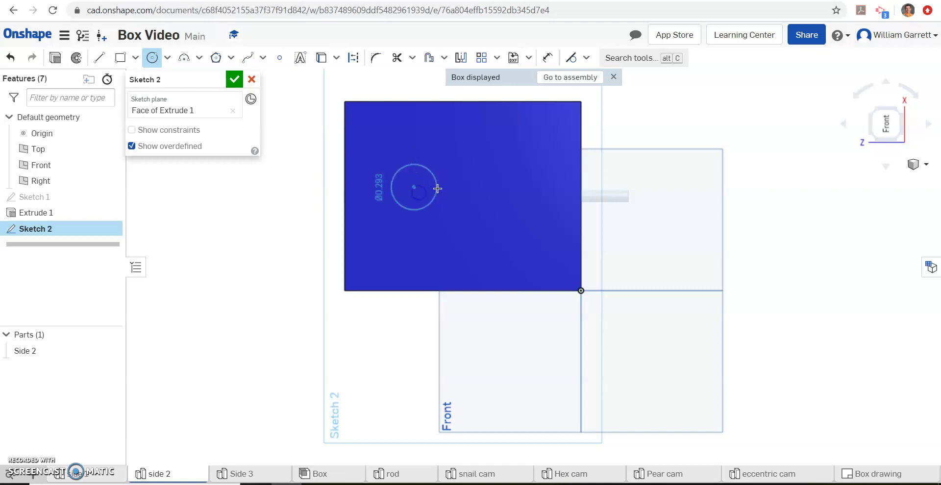
{"action": "left_click", "coordinate": [427, 190]}
{"action": "left_click", "coordinate": [504, 190]}
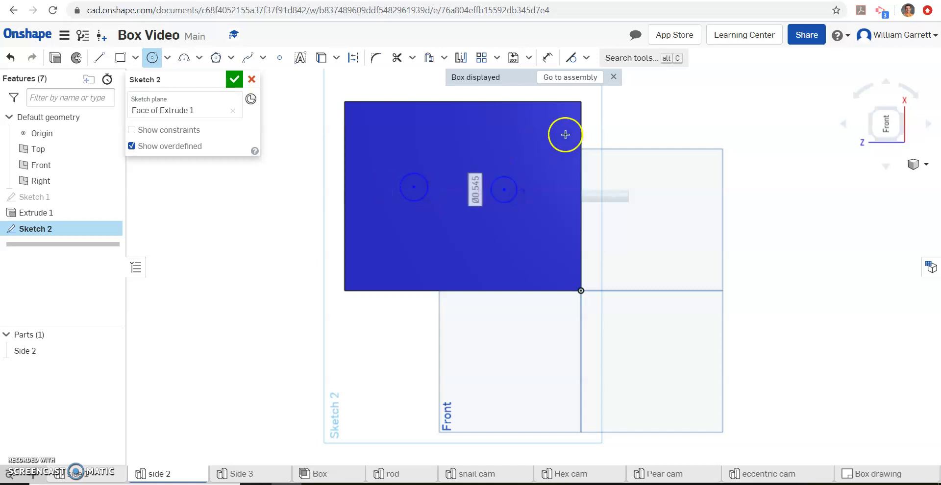
Set both circle diameters to 0.28
{"action": "left_click", "coordinate": [548, 58]}
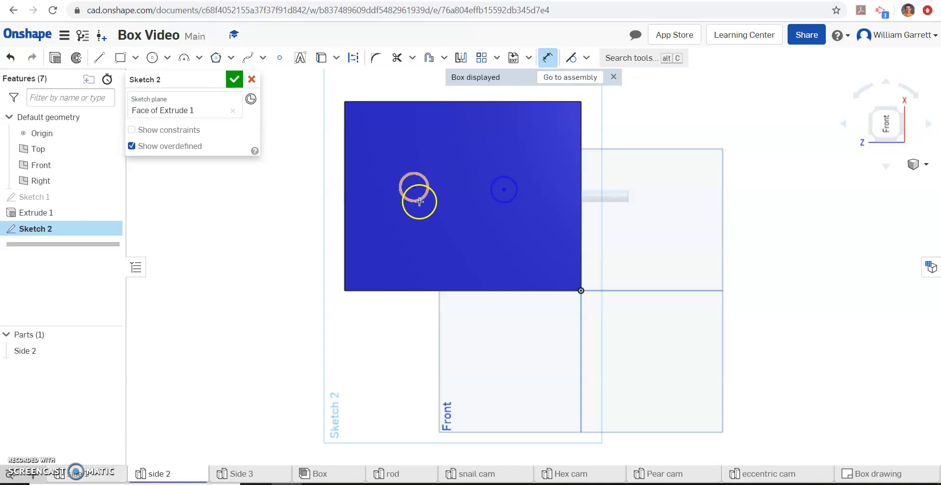
{"action": "left_click", "coordinate": [398, 189]}
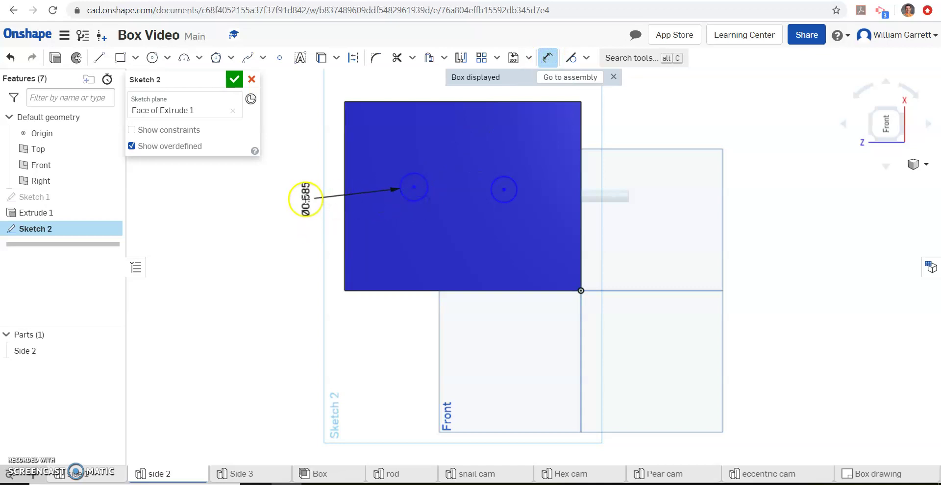
{"action": "left_click", "coordinate": [292, 206]}
{"action": "key", "text": "BackSpace"}
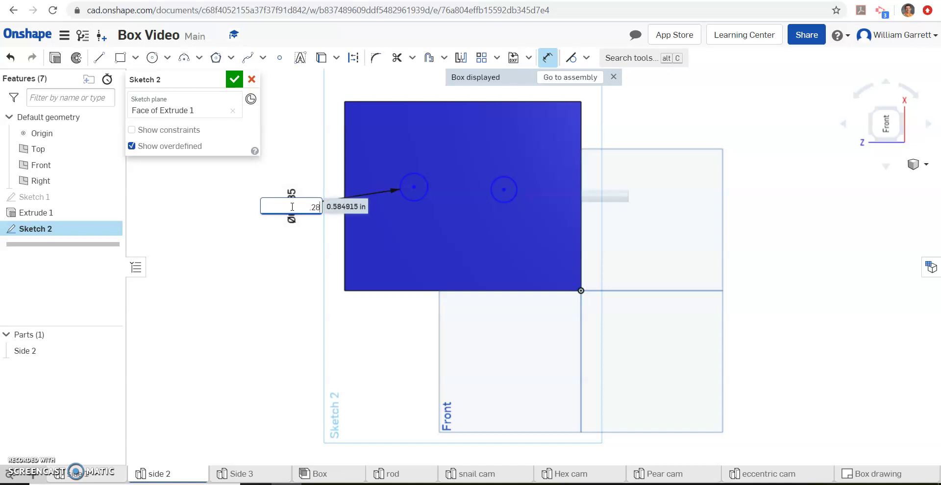
{"action": "type", "text": ".28"}
{"action": "key", "text": "Return"}
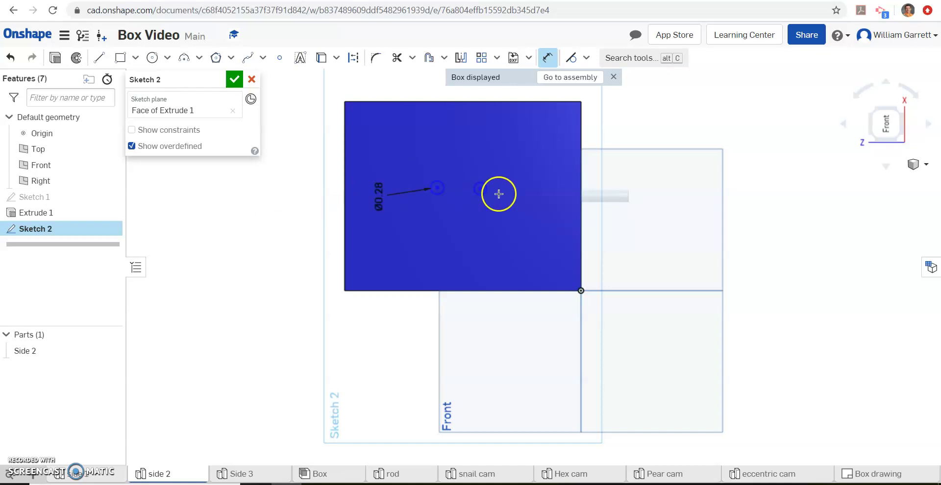
{"action": "left_click", "coordinate": [482, 190]}
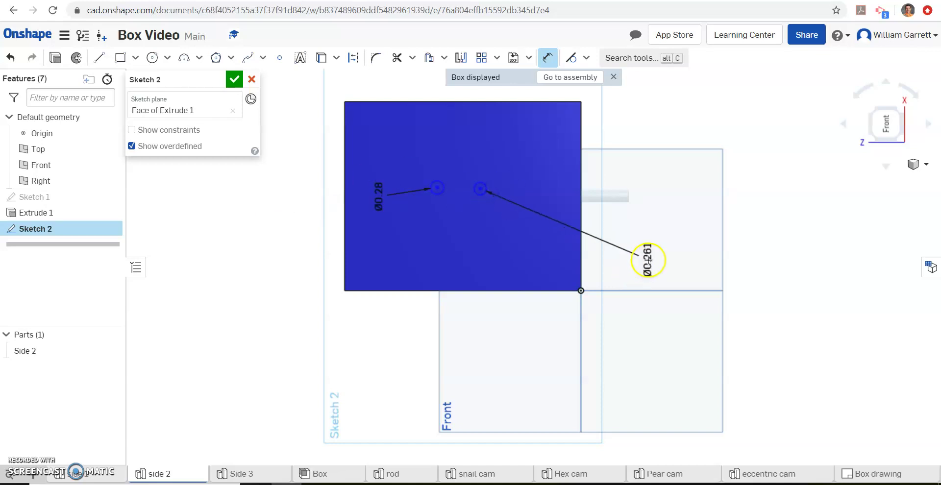
{"action": "left_click", "coordinate": [649, 260]}
{"action": "key", "text": "BackSpace"}
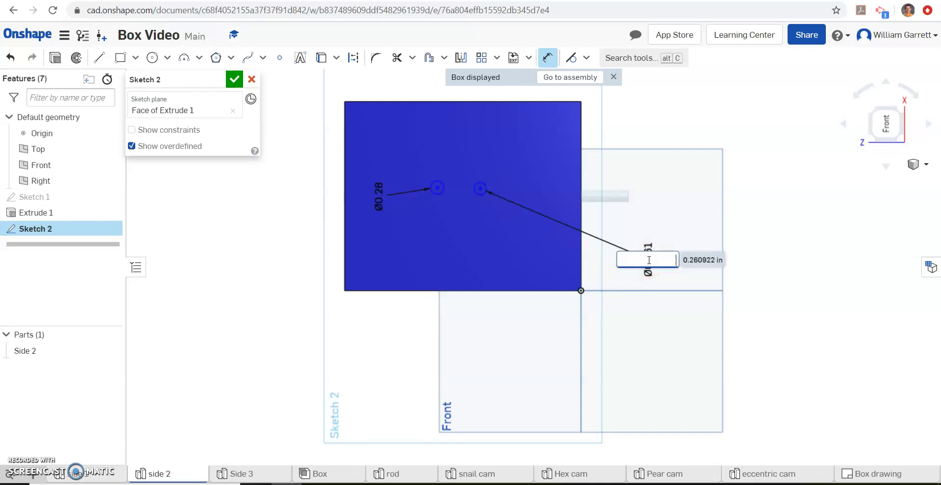
{"action": "type", "text": ".28"}
{"action": "key", "text": "Return"}
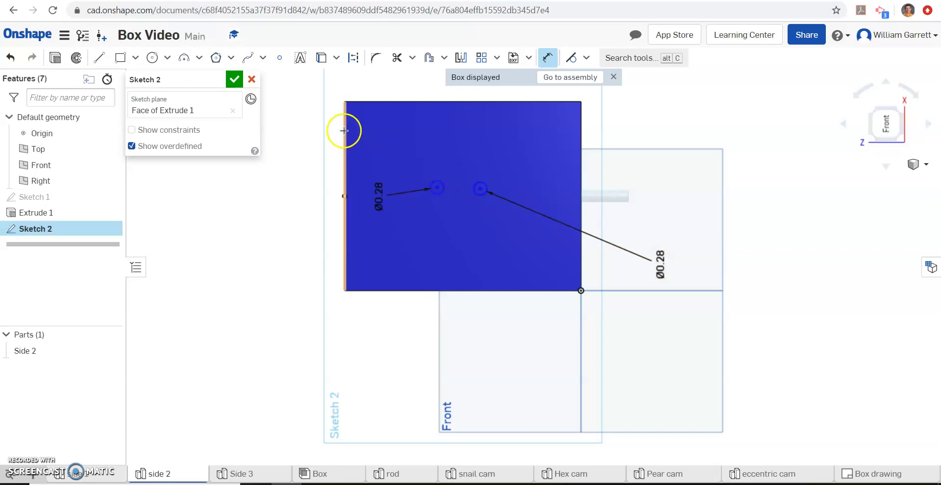
Dimension both circle centres 2 below the plate's top edge
{"action": "left_click", "coordinate": [436, 187]}
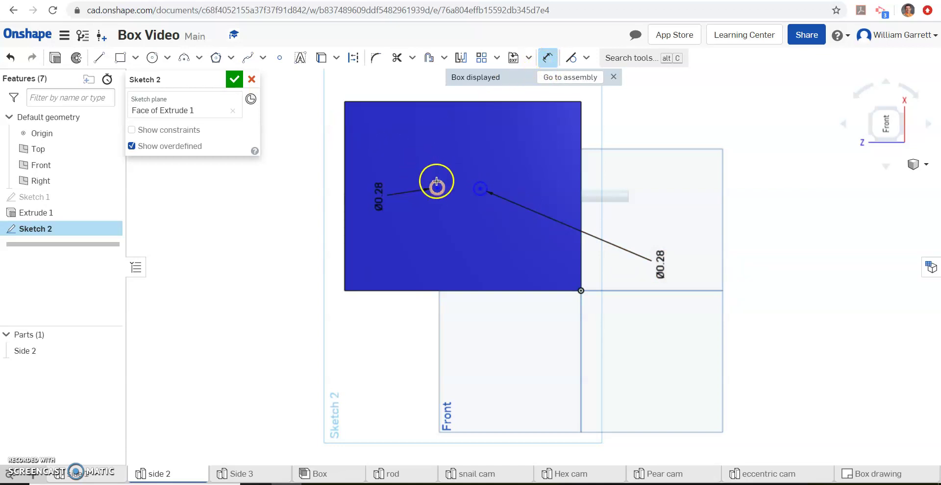
{"action": "left_click", "coordinate": [439, 101]}
{"action": "left_click", "coordinate": [287, 134]}
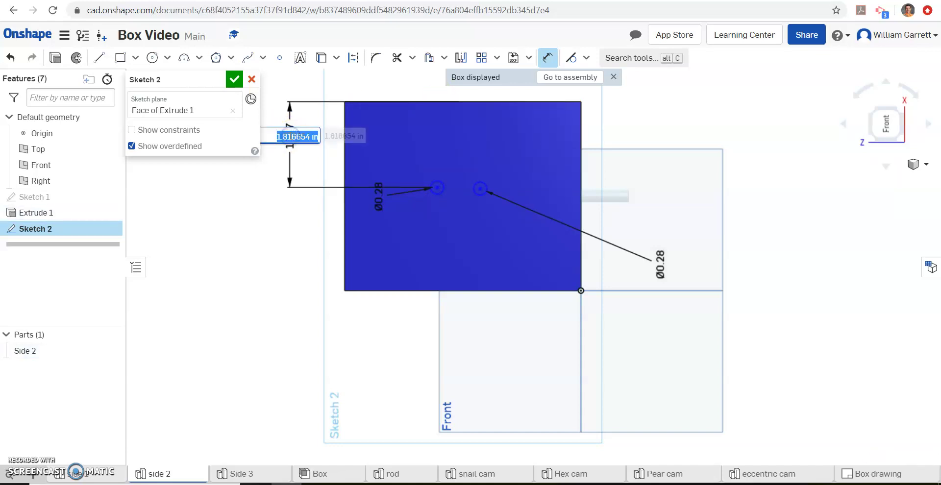
{"action": "type", "text": "2"}
{"action": "key", "text": "Return"}
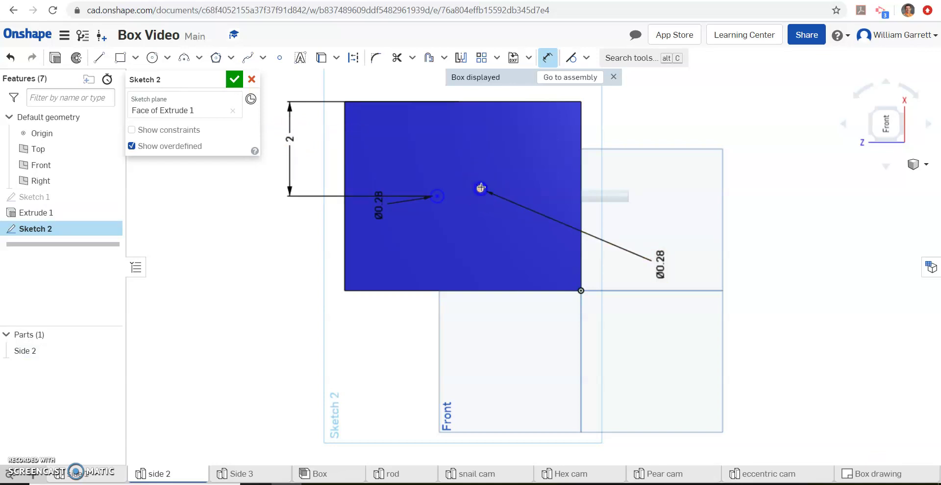
{"action": "left_click", "coordinate": [490, 102]}
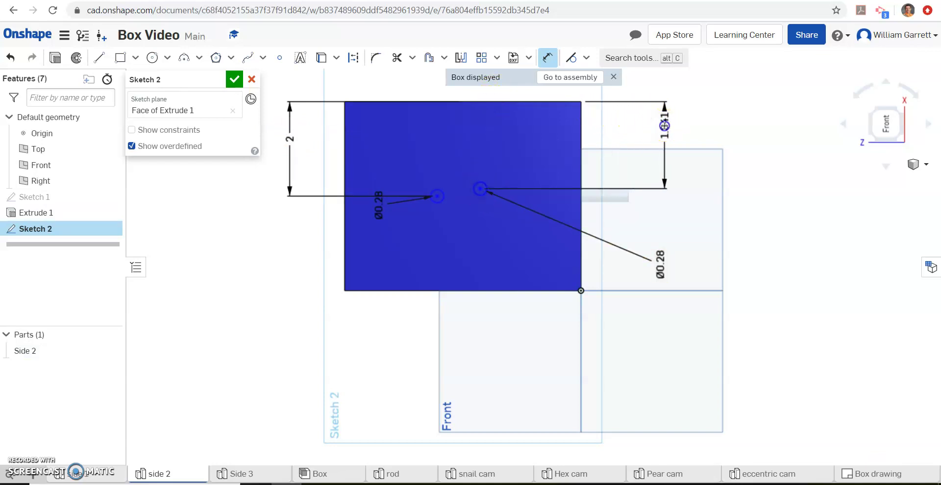
{"action": "left_click", "coordinate": [665, 127]}
{"action": "type", "text": "1.841476"}
{"action": "key", "text": "Return"}
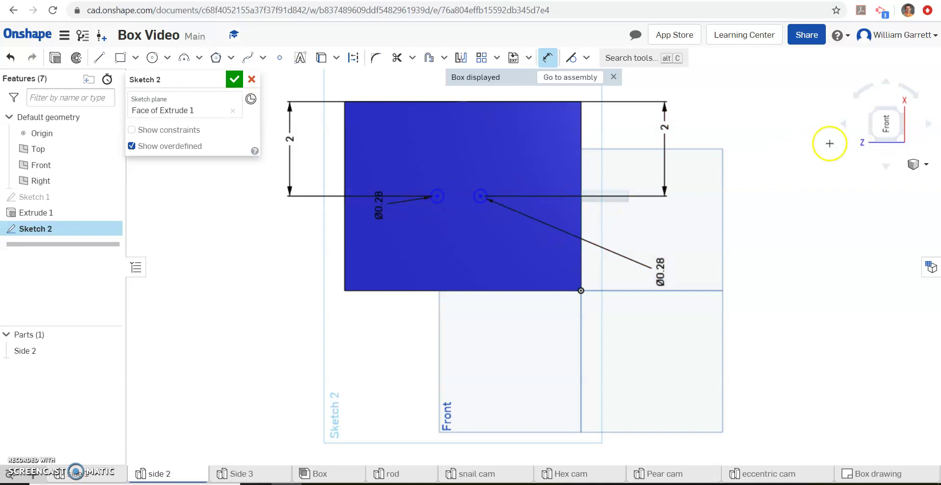
Face the sketch plane and dimension the right circle 1.125 in from the right edge
{"action": "left_click", "coordinate": [887, 168]}
{"action": "left_click", "coordinate": [890, 86]}
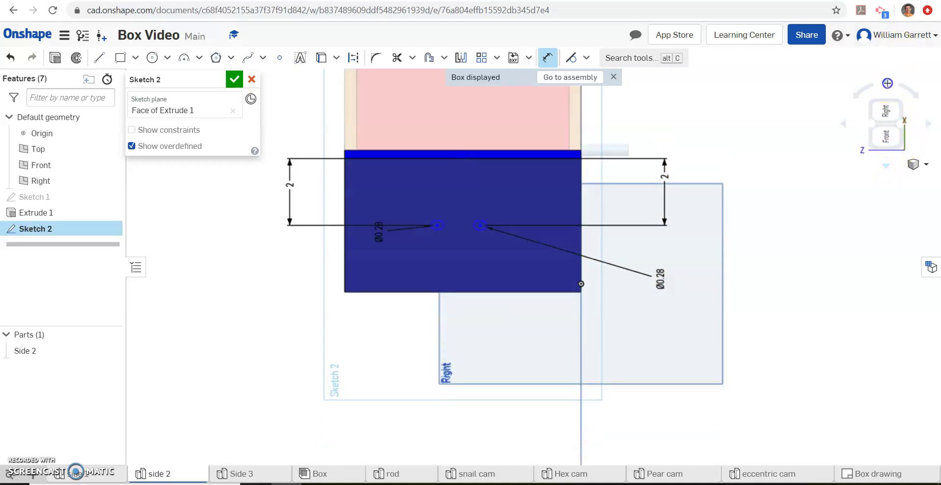
{"action": "left_click", "coordinate": [887, 83]}
{"action": "left_click", "coordinate": [888, 83]}
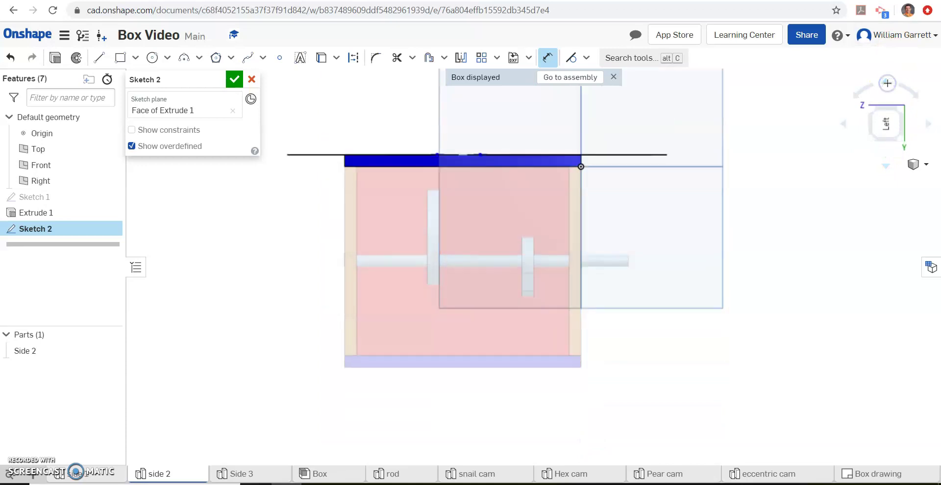
{"action": "left_click", "coordinate": [887, 169]}
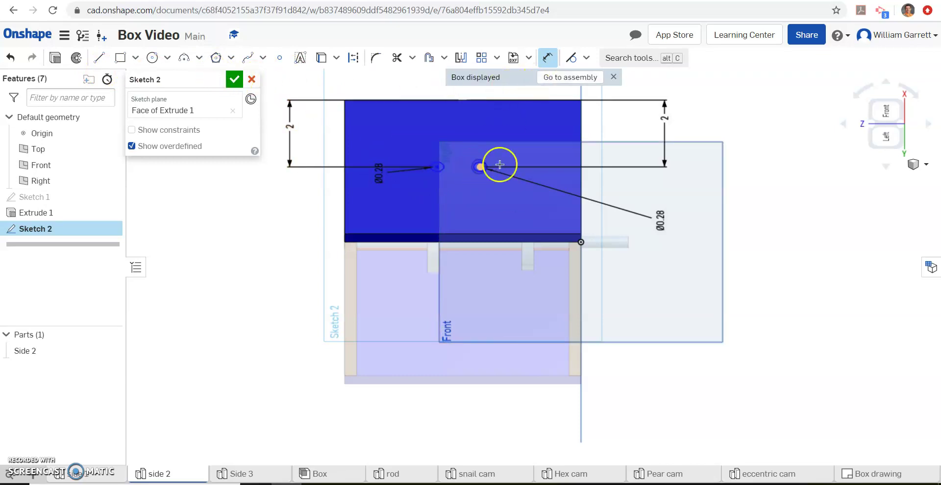
{"action": "left_click", "coordinate": [583, 179]}
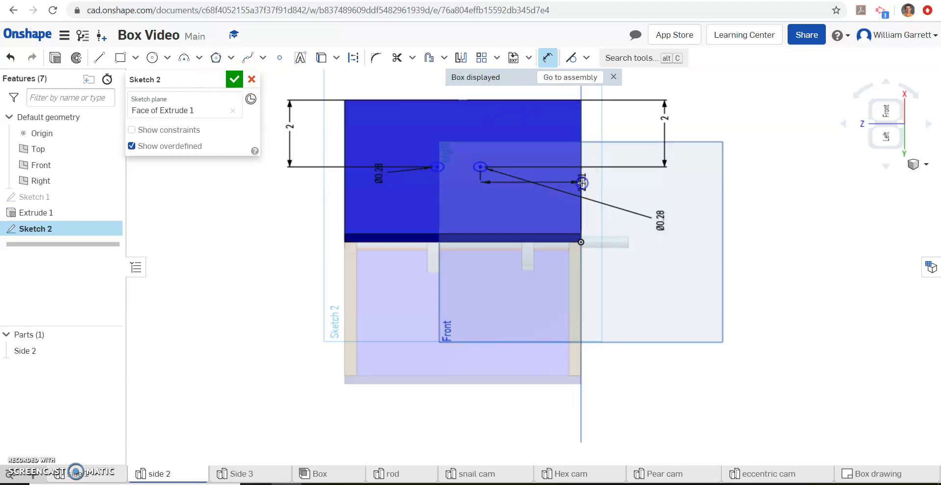
{"action": "left_click", "coordinate": [573, 309]}
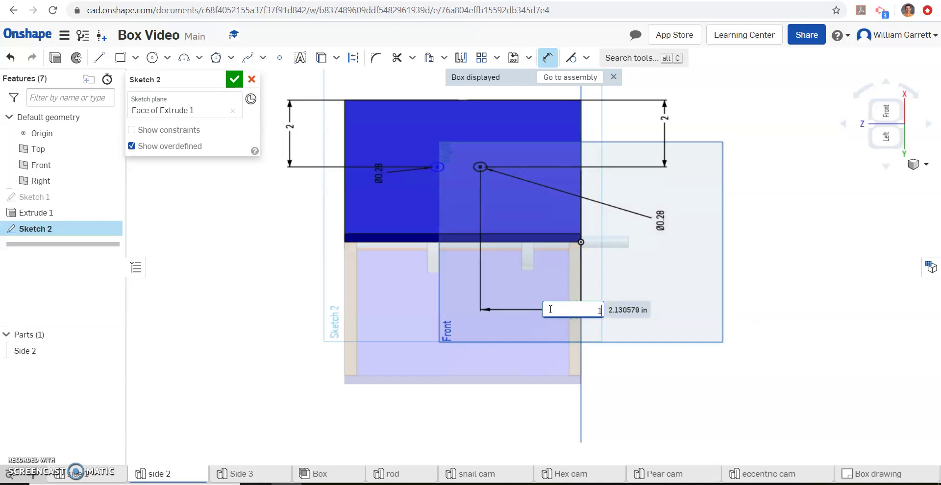
{"action": "type", "text": "1"}
{"action": "key", "text": "Return"}
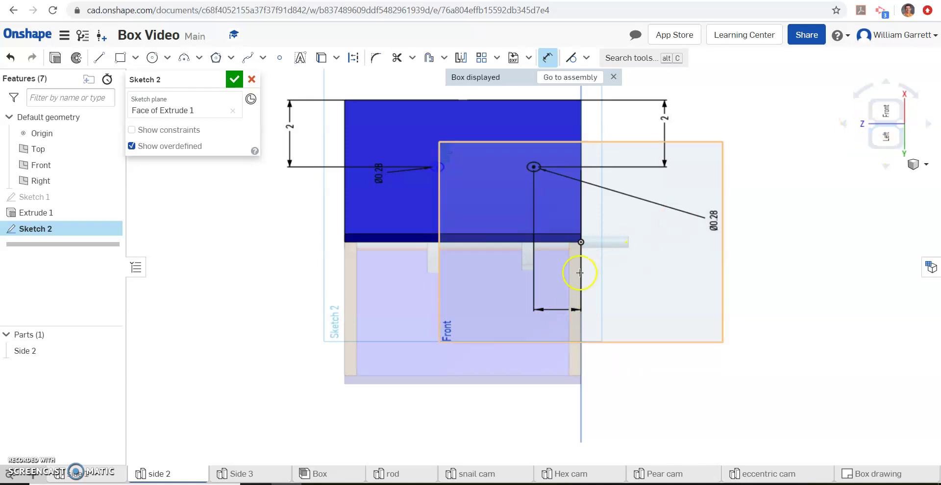
{"action": "left_click", "coordinate": [10, 58]}
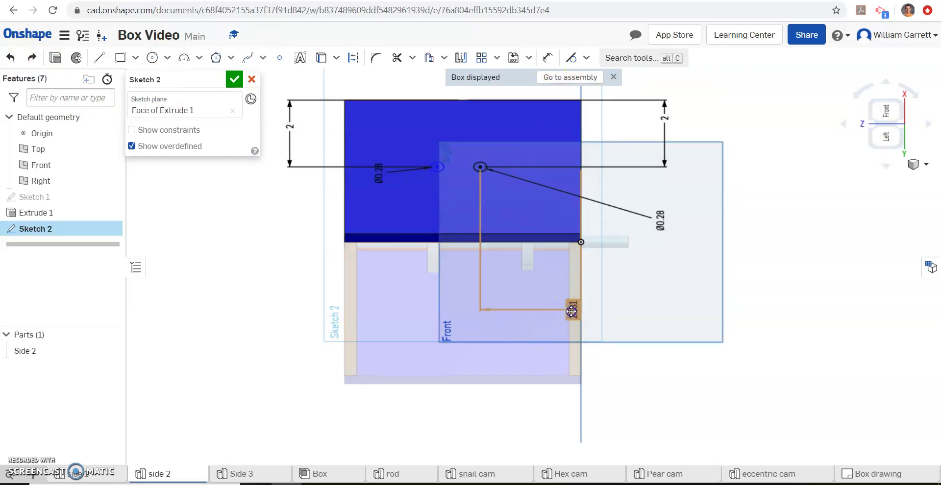
{"action": "double_click", "coordinate": [571, 312]}
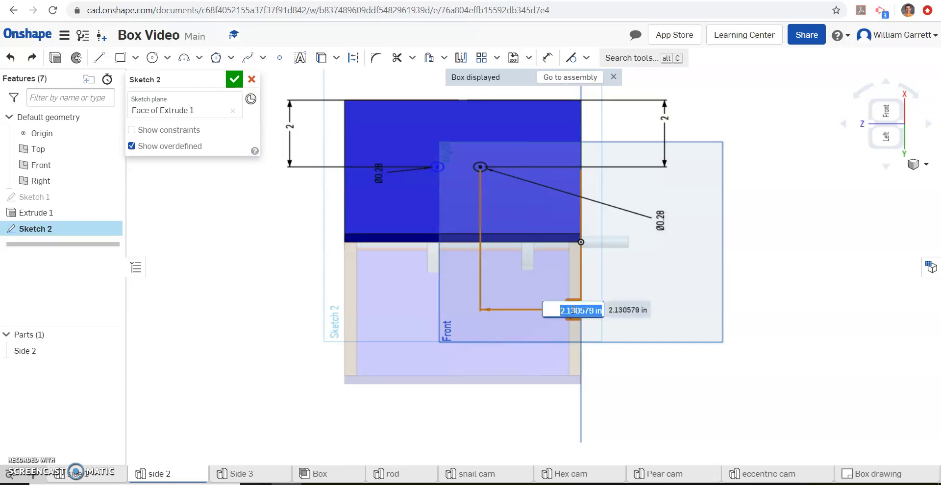
{"action": "type", "text": "1.125"}
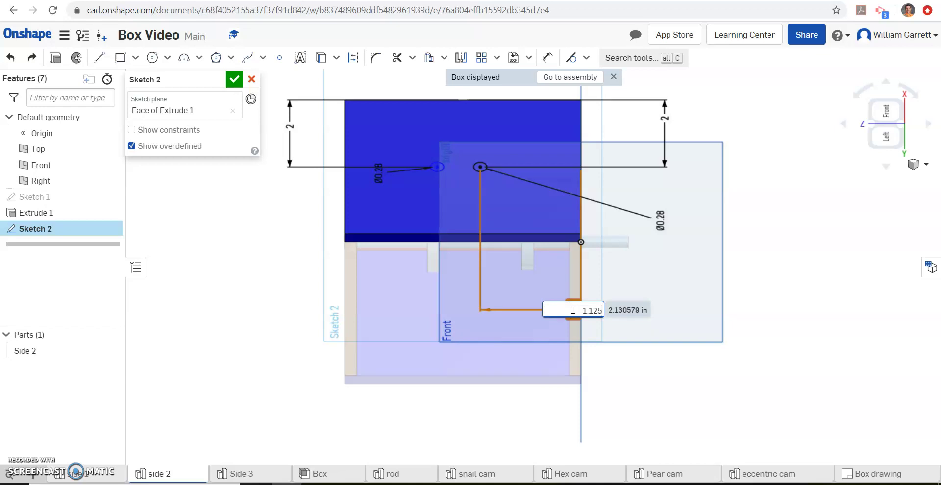
{"action": "key", "text": "Return"}
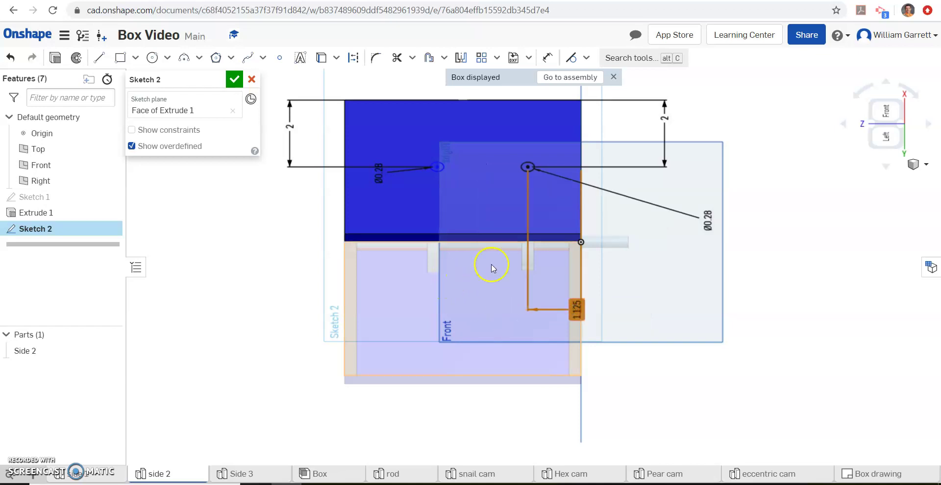
Dimension the left circle 1.875 in from the left edge and finish Sketch 2
{"action": "left_click", "coordinate": [529, 179]}
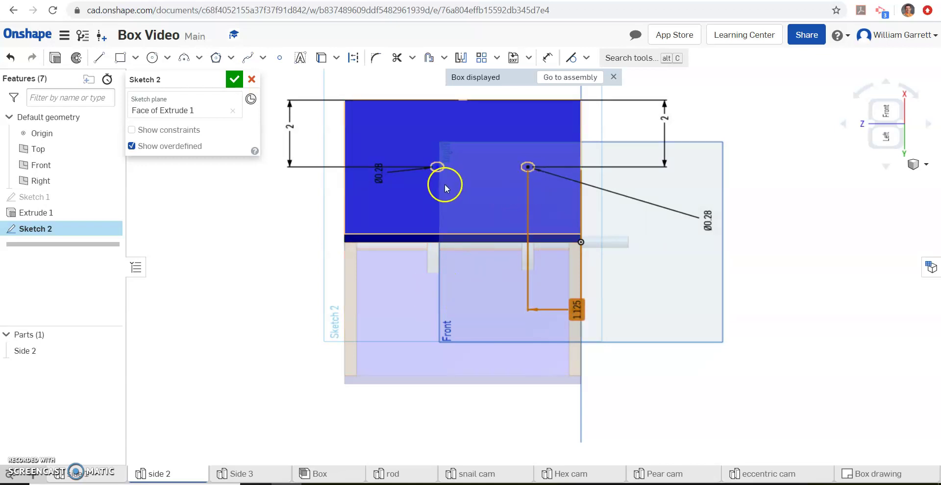
{"action": "left_click", "coordinate": [433, 176]}
{"action": "key", "text": "Escape"}
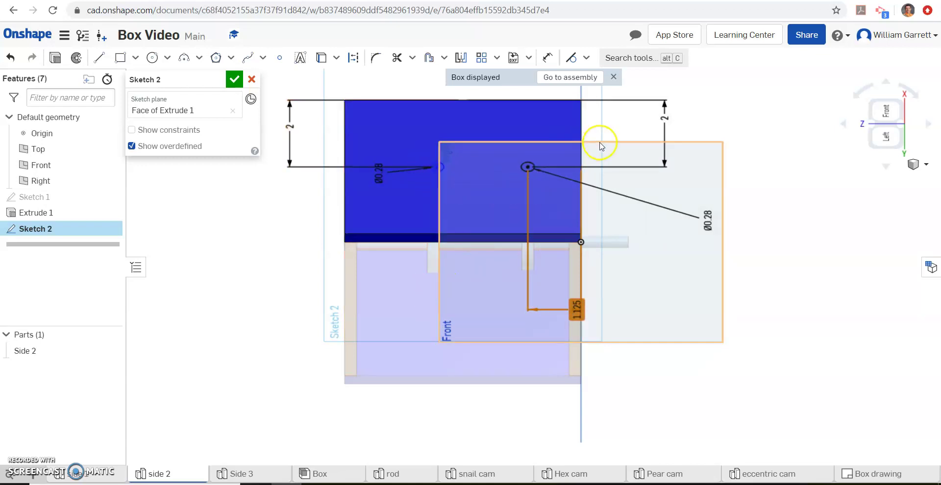
{"action": "left_click", "coordinate": [548, 59]}
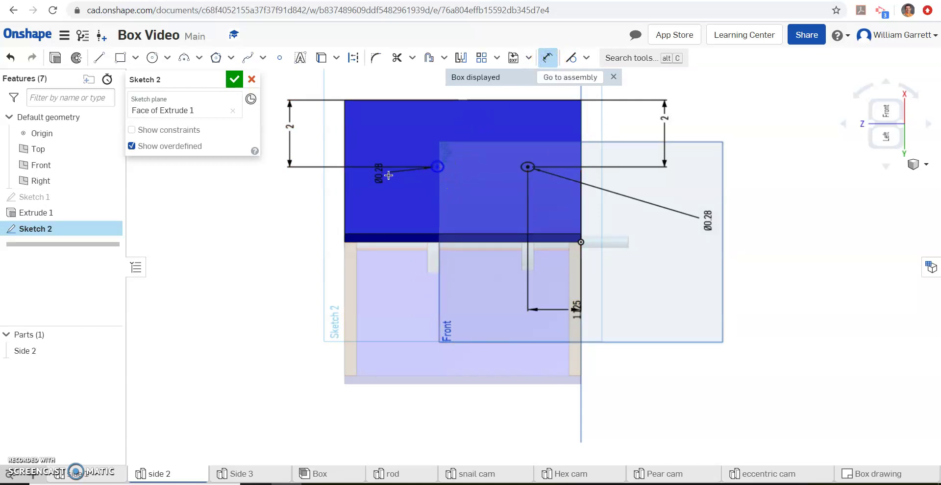
{"action": "left_click", "coordinate": [346, 176]}
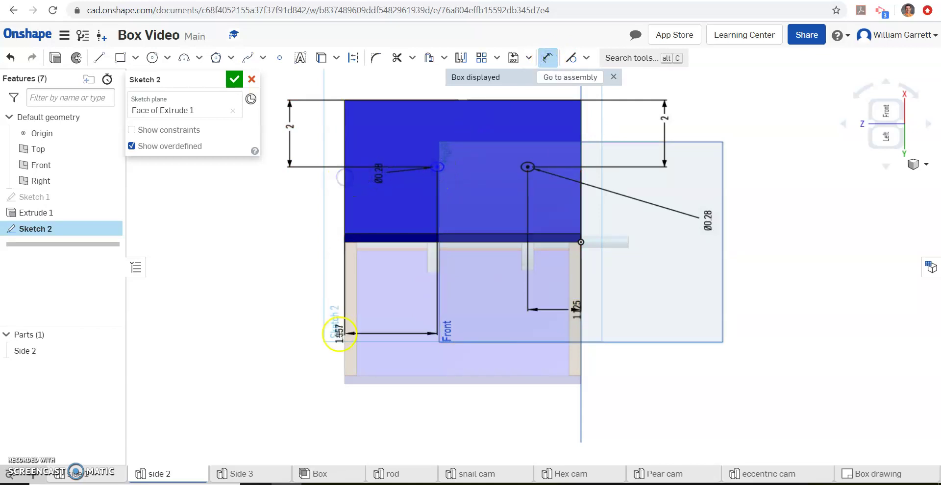
{"action": "left_click", "coordinate": [357, 413]}
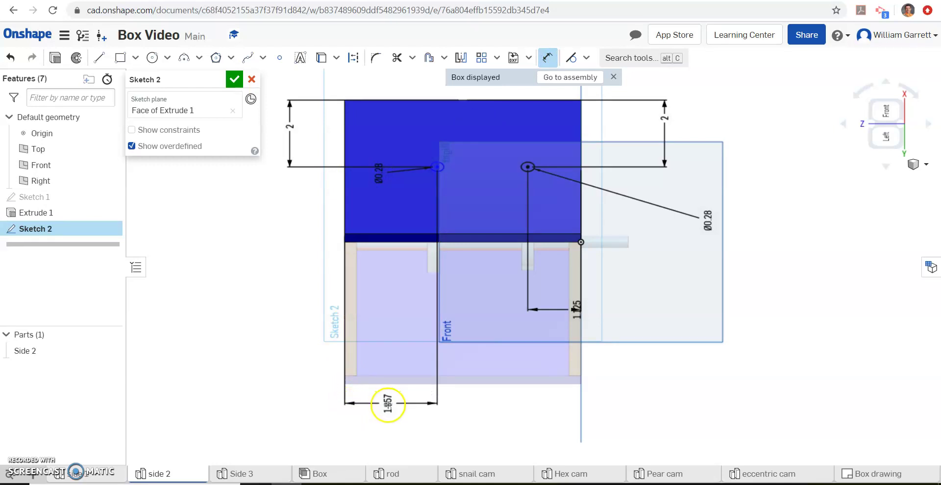
{"action": "left_click", "coordinate": [385, 404]}
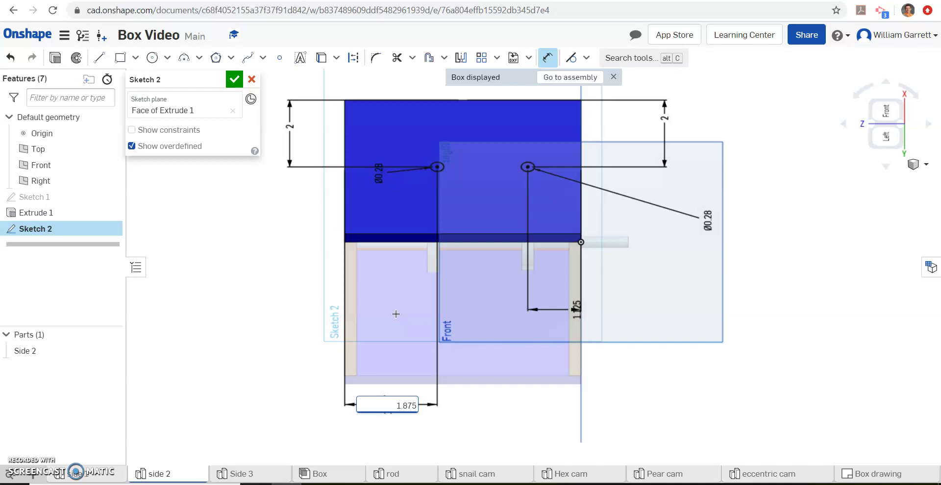
{"action": "key", "text": "Return"}
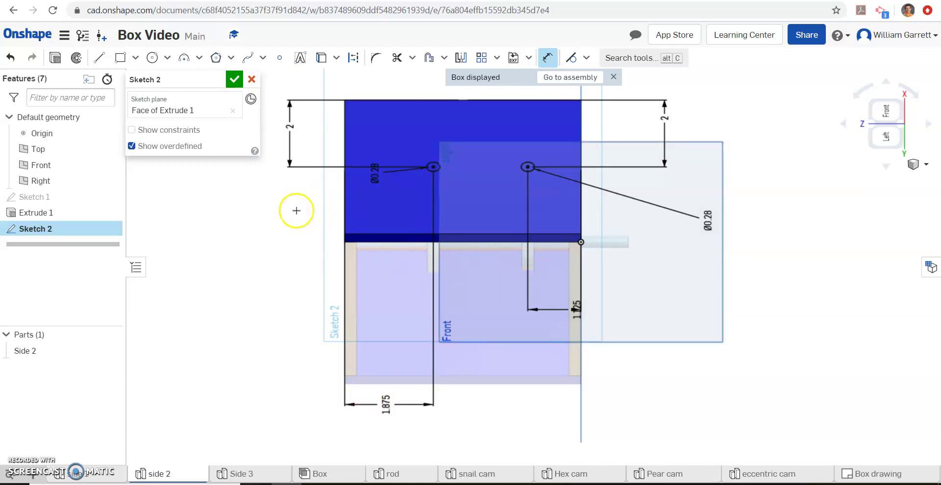
{"action": "left_click", "coordinate": [235, 80]}
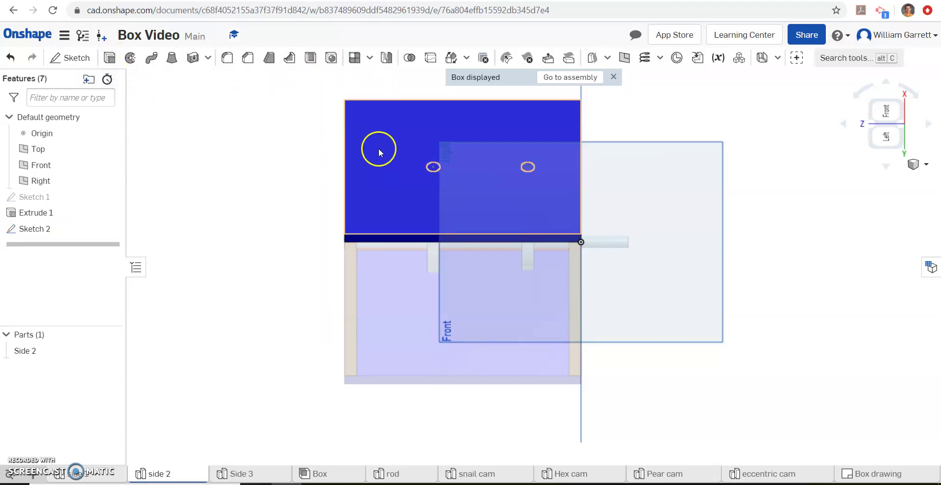
Cut both Sketch 2 circles out of the plate with a 1 in blind Remove extrude
{"action": "left_click", "coordinate": [108, 62]}
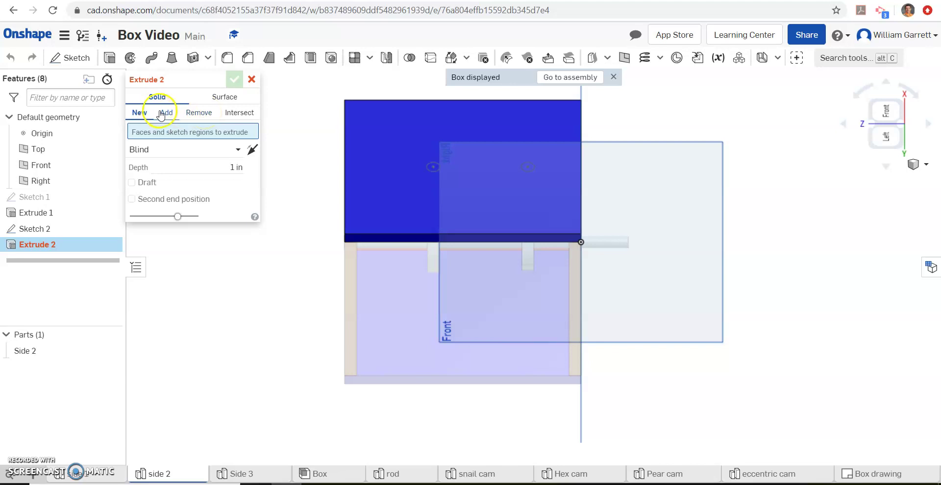
{"action": "left_click", "coordinate": [190, 115]}
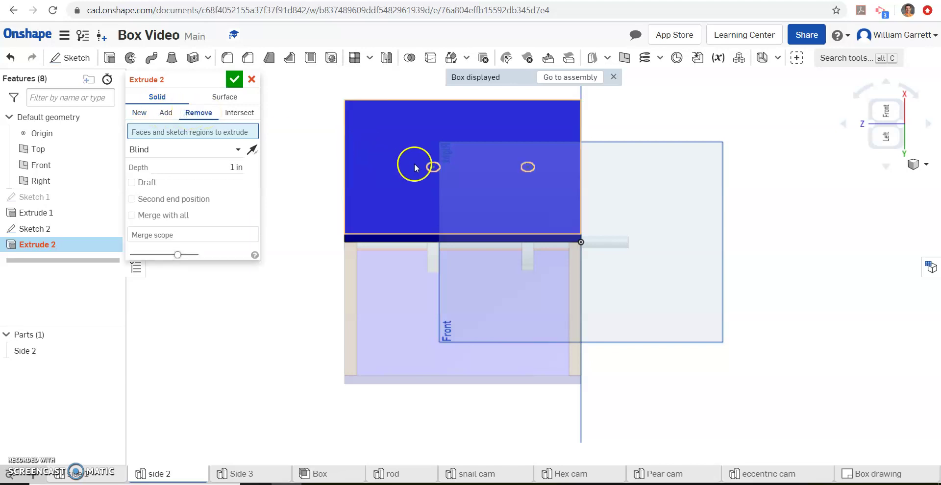
{"action": "left_click", "coordinate": [433, 167]}
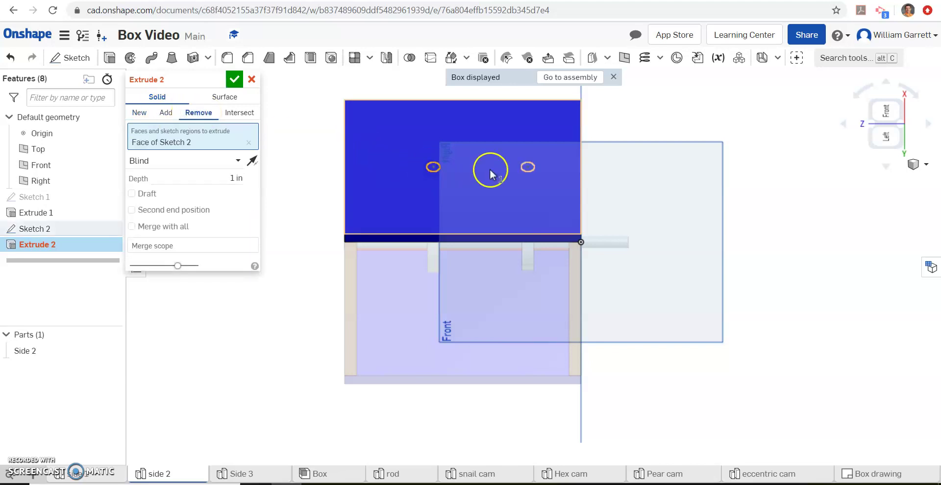
{"action": "left_click", "coordinate": [527, 167]}
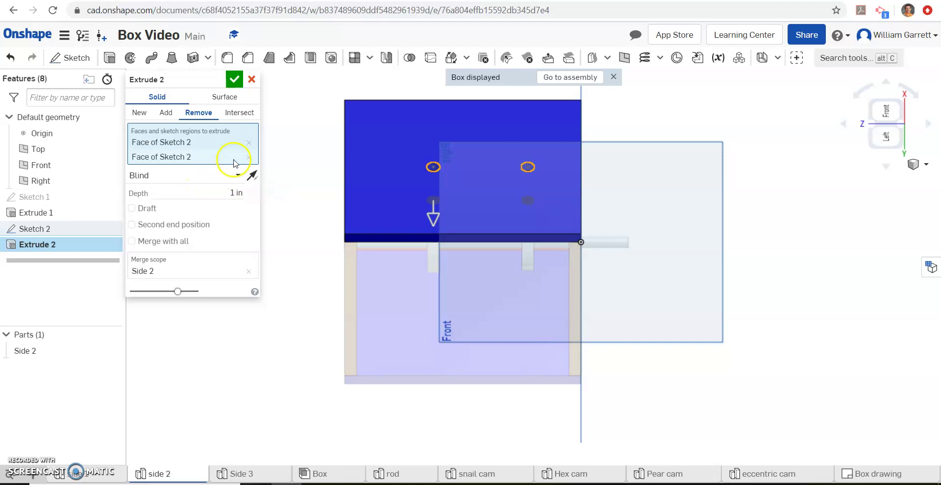
{"action": "left_click", "coordinate": [237, 83]}
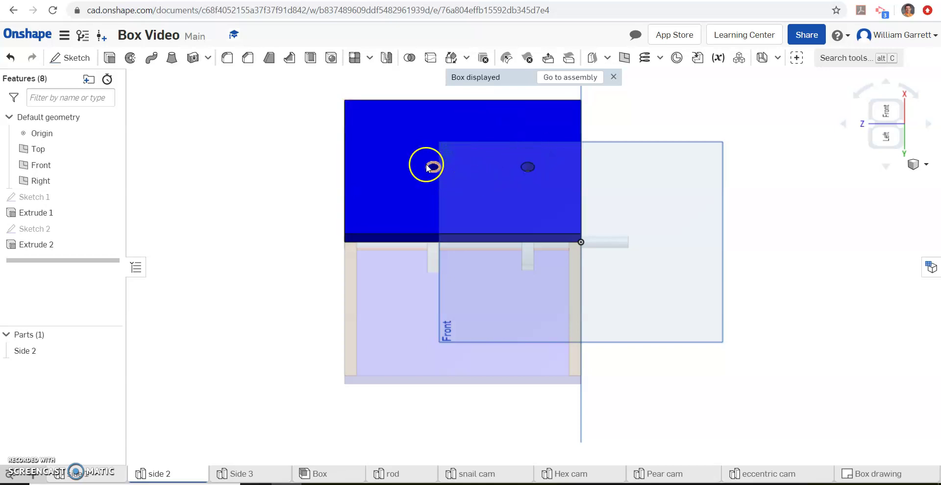
Return to the Box assembly and set an isometric view
{"action": "left_click", "coordinate": [587, 79]}
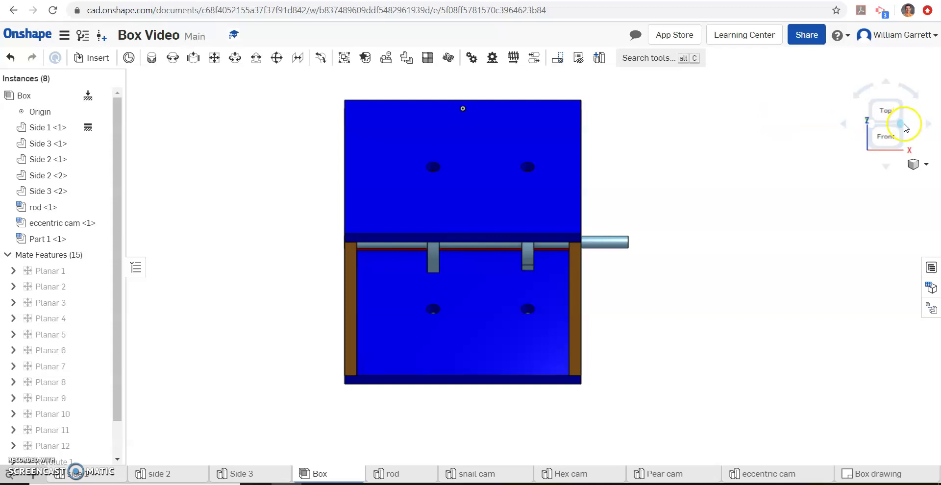
{"action": "left_click", "coordinate": [924, 164]}
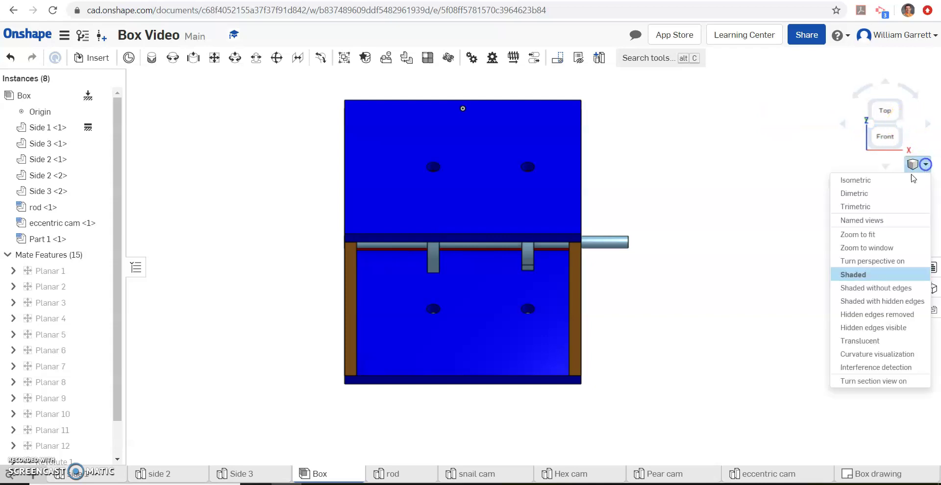
{"action": "left_click", "coordinate": [893, 185]}
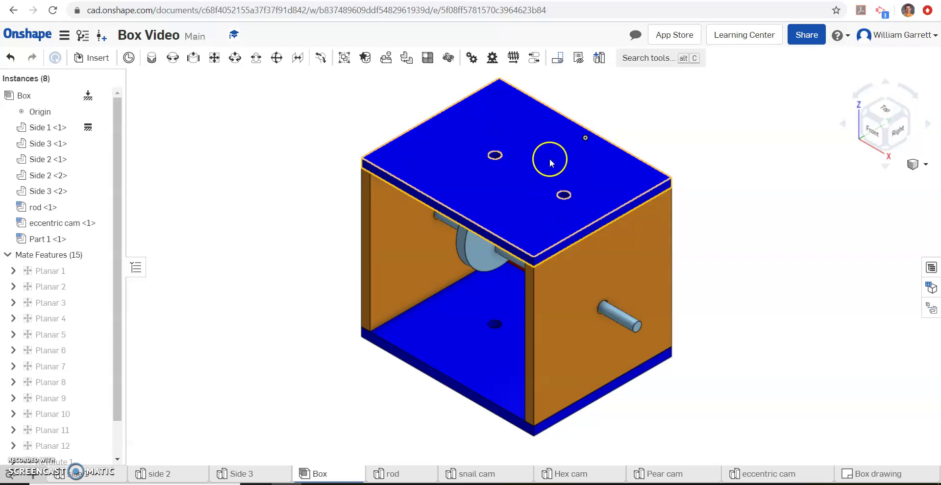
Insert two more rod instances, rod <2> and rod <3>, beside the box
{"action": "left_click", "coordinate": [89, 59]}
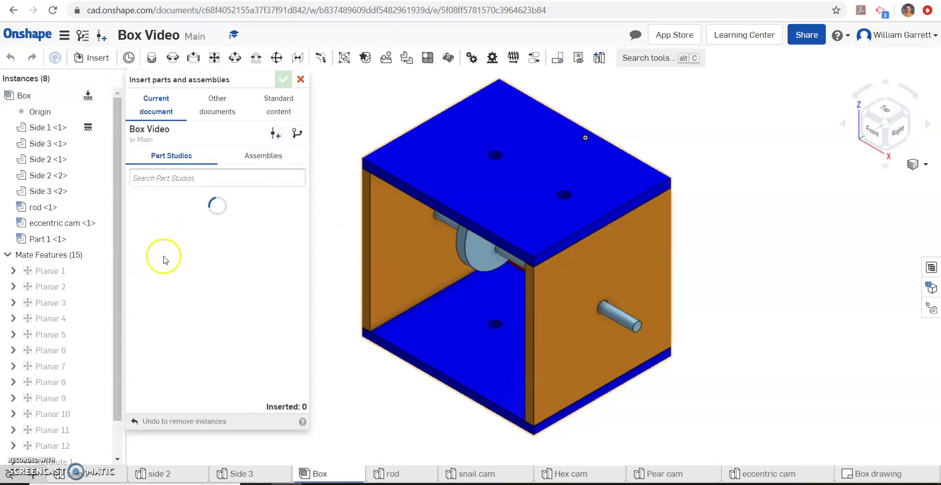
{"action": "left_click", "coordinate": [180, 312]}
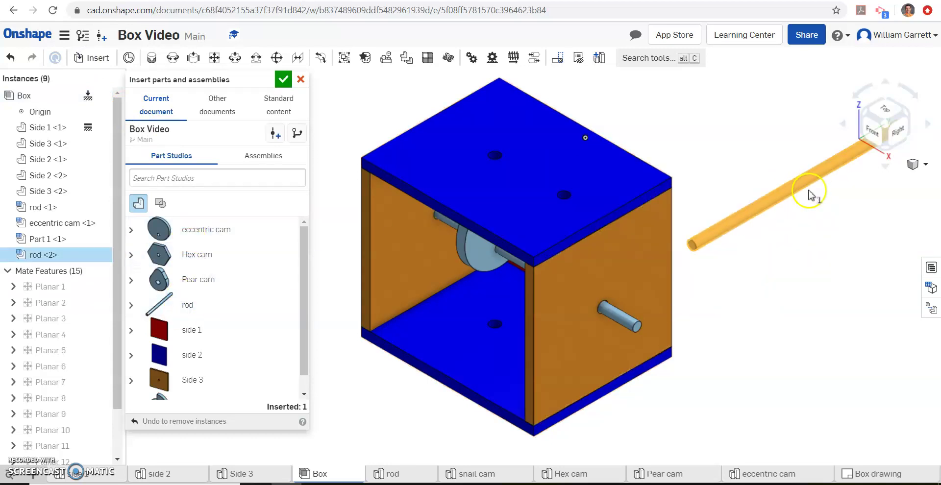
{"action": "left_click", "coordinate": [806, 200]}
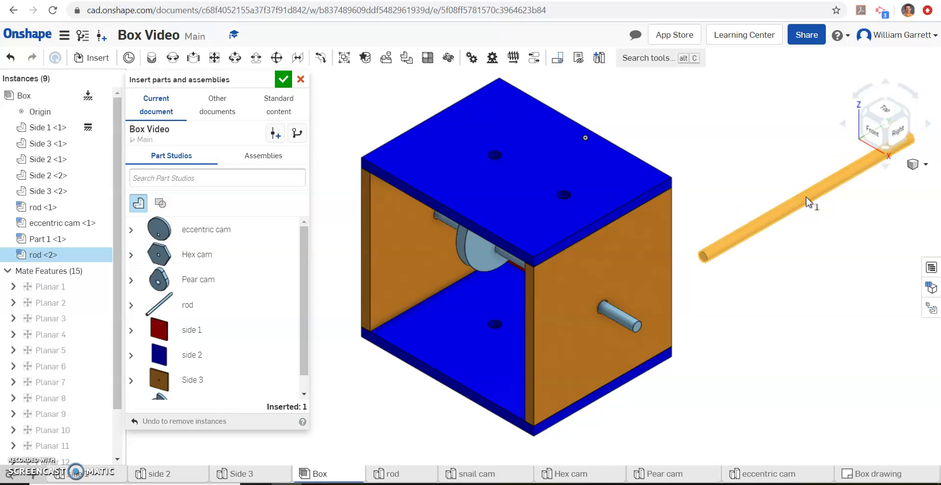
{"action": "left_click", "coordinate": [226, 305]}
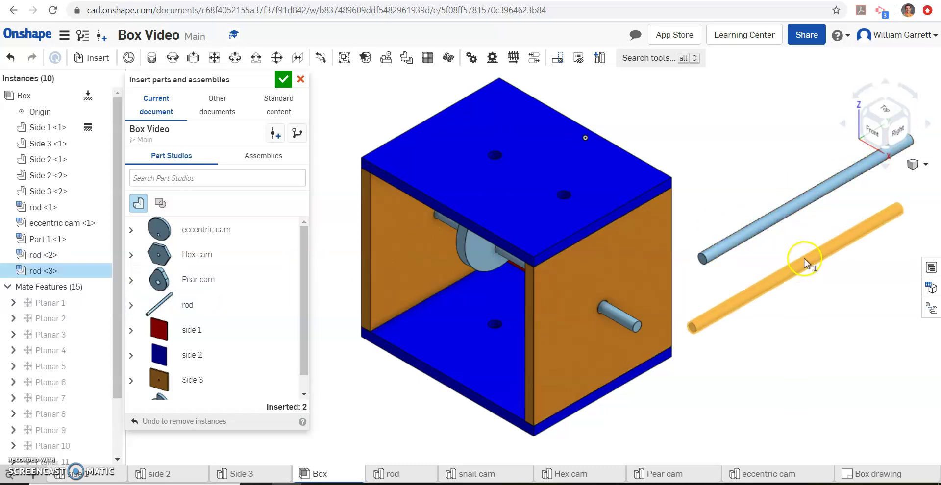
{"action": "left_click", "coordinate": [807, 263]}
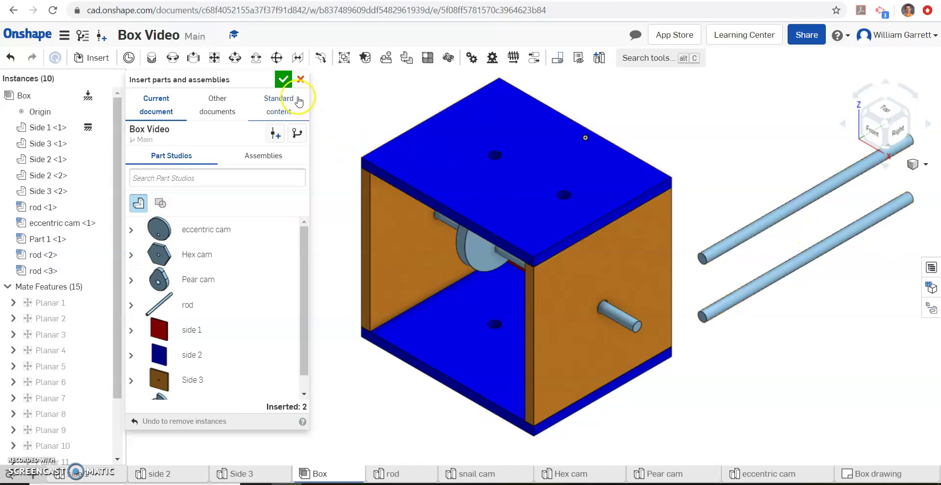
{"action": "left_click", "coordinate": [284, 83]}
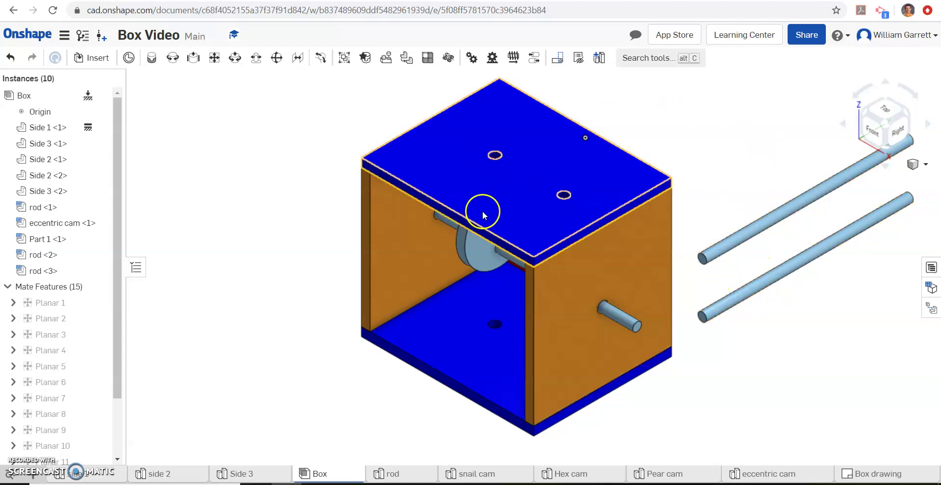
Change the upper rod's configured length from 6 in to 4 in
{"action": "right_click", "coordinate": [758, 229]}
{"action": "left_click", "coordinate": [808, 237]}
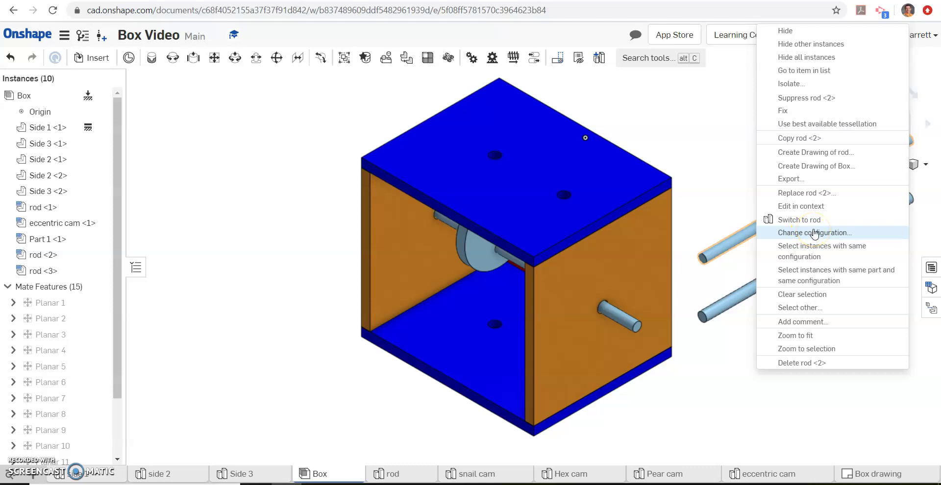
{"action": "left_click", "coordinate": [815, 235]}
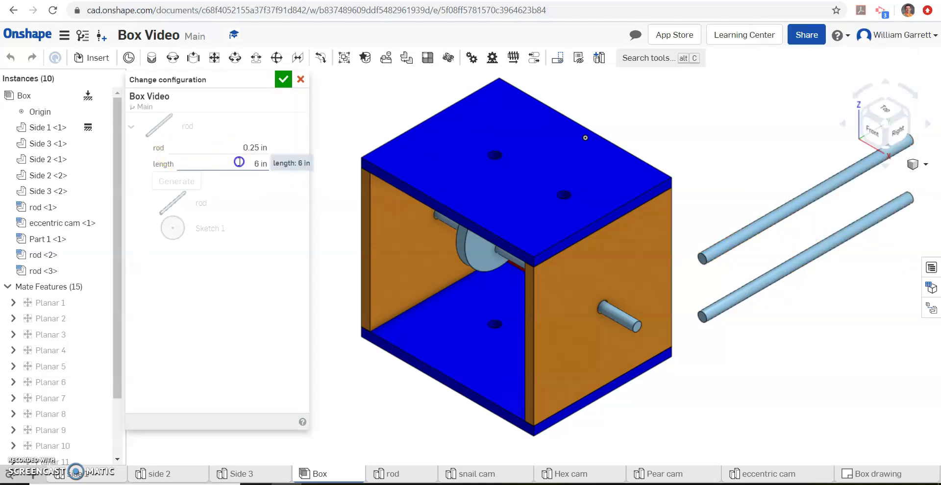
{"action": "left_click", "coordinate": [244, 165]}
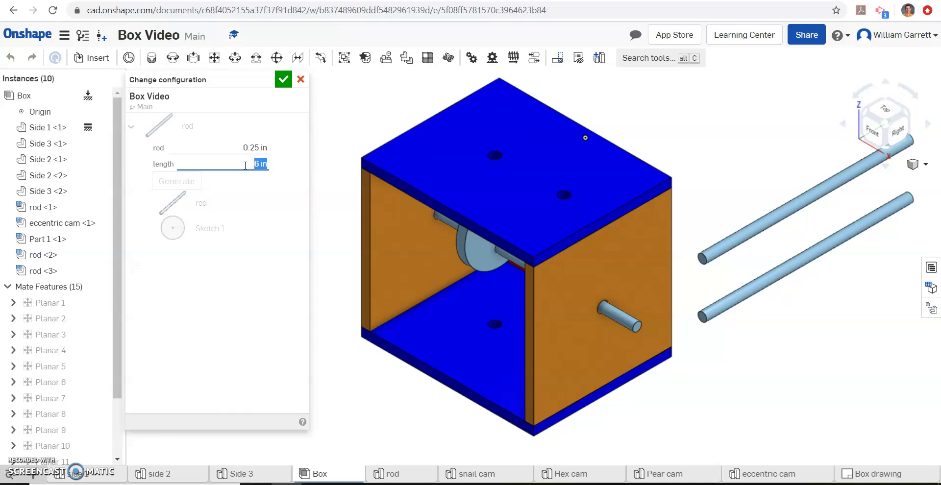
{"action": "type", "text": "4"}
{"action": "key", "text": "Return"}
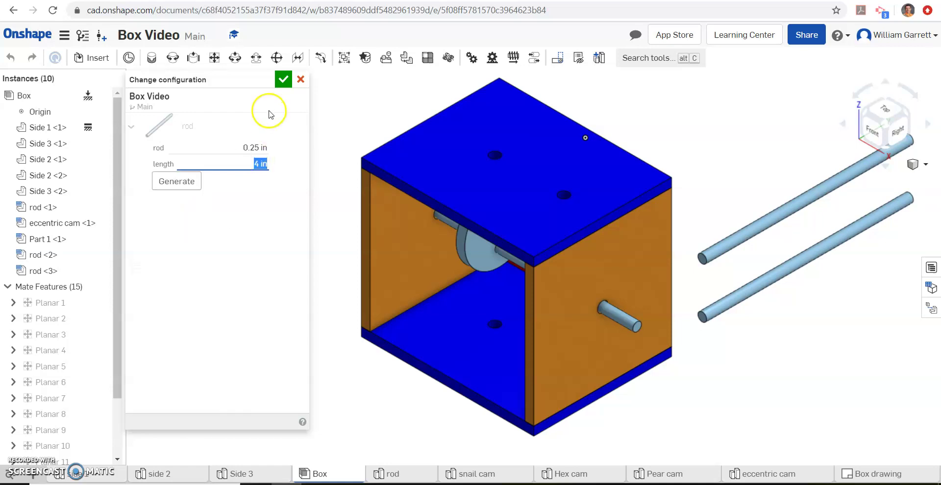
{"action": "left_click", "coordinate": [283, 79]}
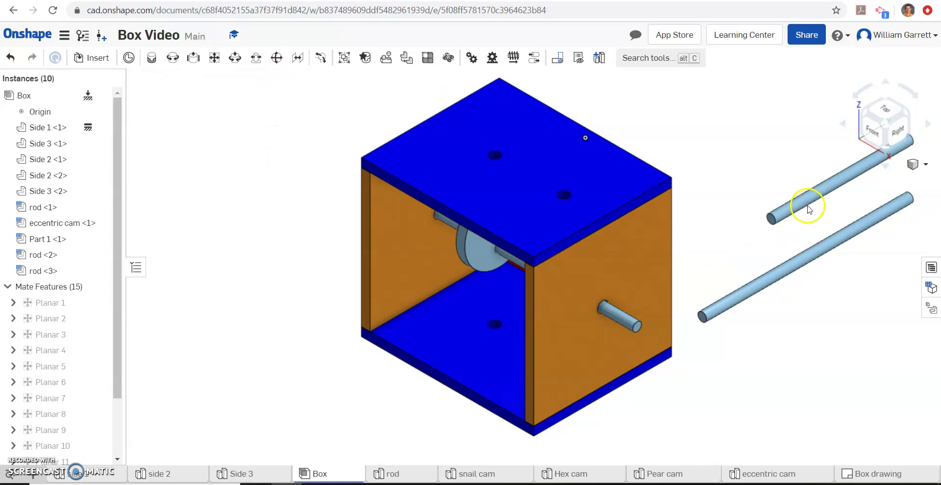
Change the lower rod's configured length to 5 in
{"action": "right_click", "coordinate": [773, 277]}
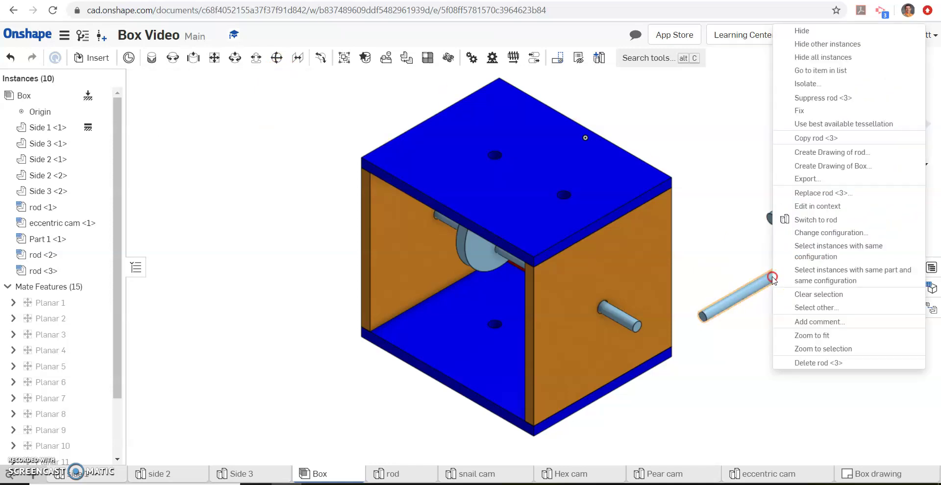
{"action": "left_click", "coordinate": [823, 239]}
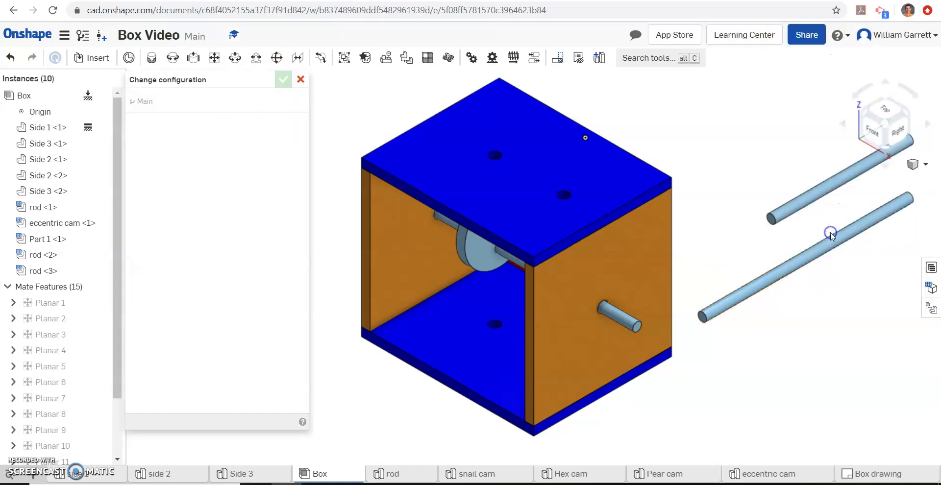
{"action": "left_click", "coordinate": [245, 162]}
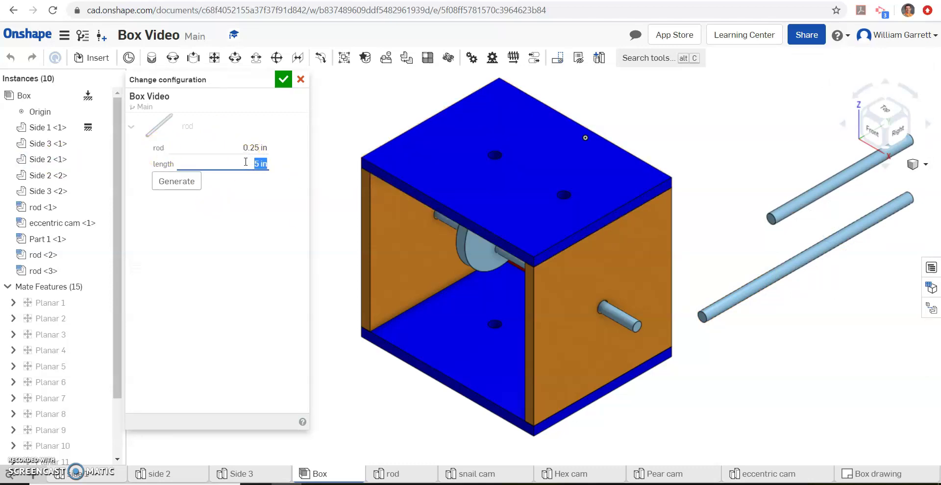
{"action": "left_click", "coordinate": [284, 79]}
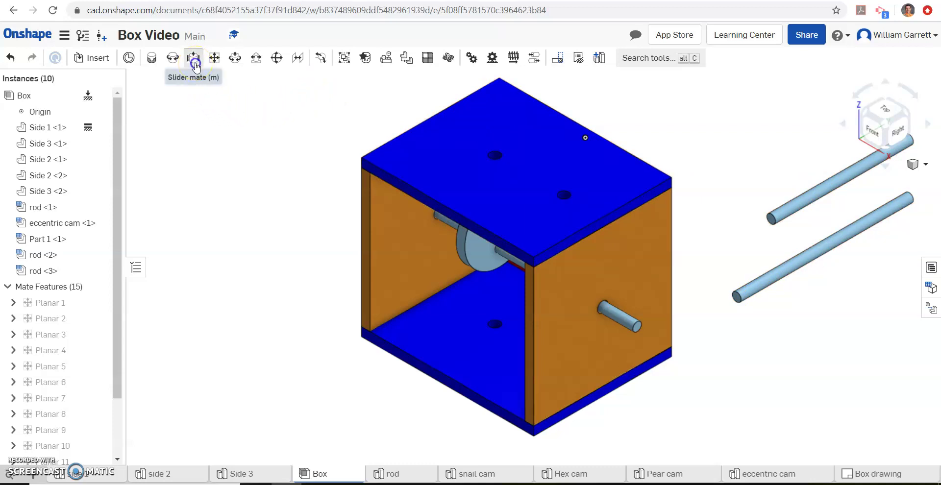
Slider-mate the 4 in rod into the left top hole and slide it up above the box
{"action": "left_click", "coordinate": [195, 63]}
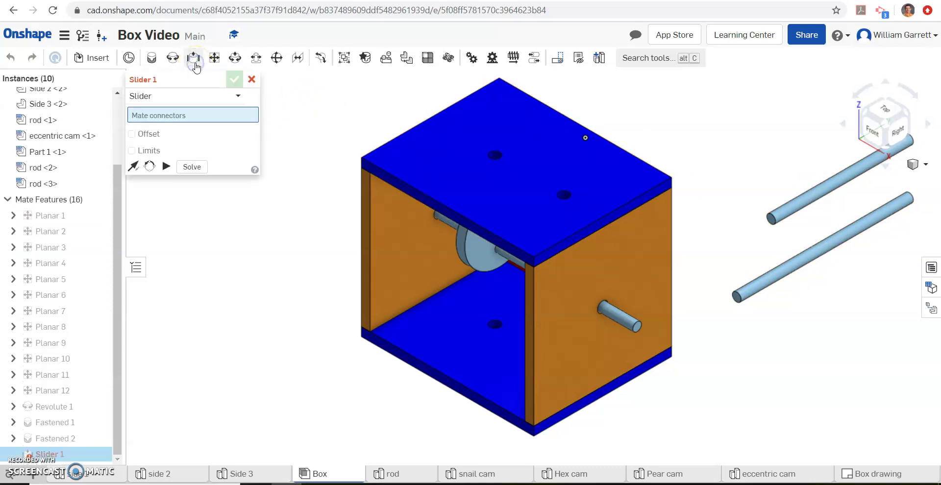
{"action": "left_click", "coordinate": [769, 219]}
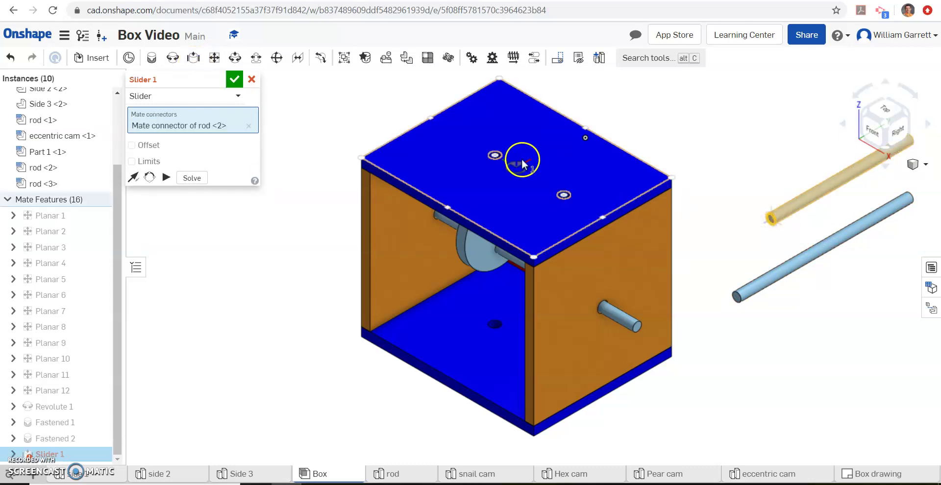
{"action": "left_click", "coordinate": [497, 155]}
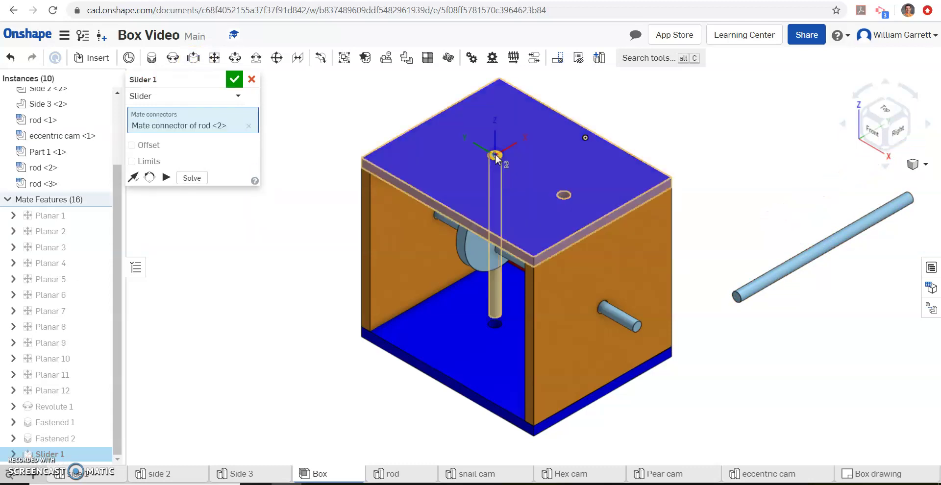
{"action": "left_click", "coordinate": [238, 85]}
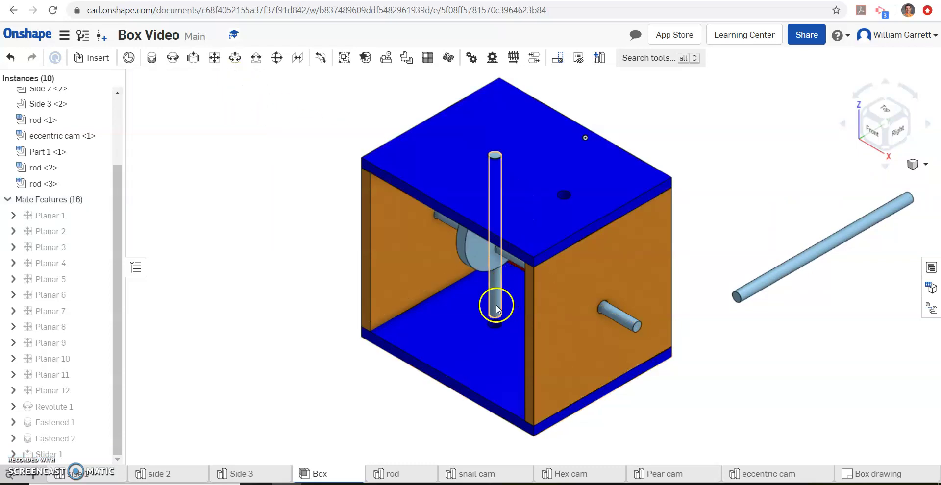
{"action": "left_click_drag", "start_coordinate": [497, 308], "coordinate": [494, 170]}
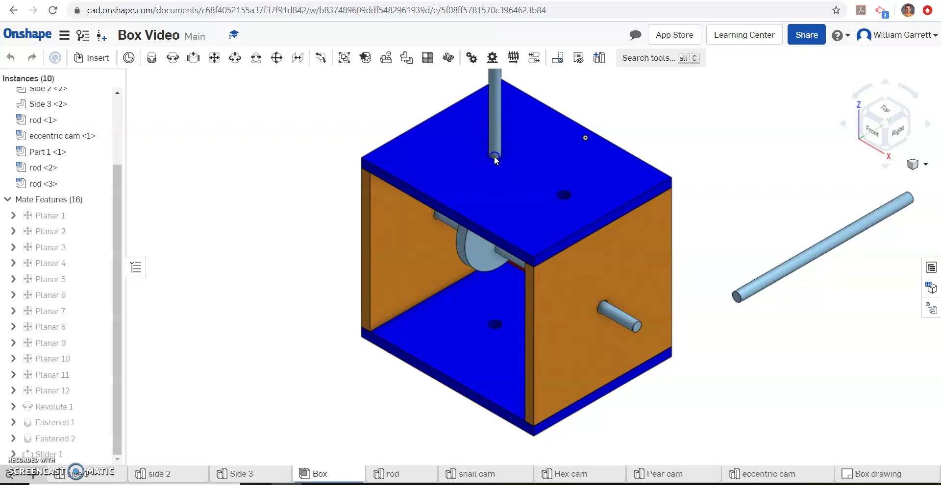
{"action": "left_click", "coordinate": [714, 161]}
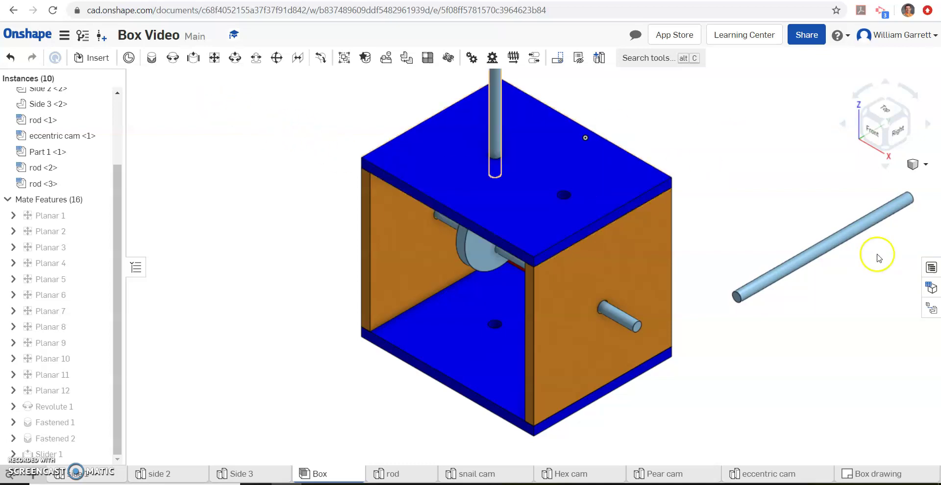
Slider-mate rod <3> into the right top hole and slide it up above the top face
{"action": "left_click", "coordinate": [193, 58]}
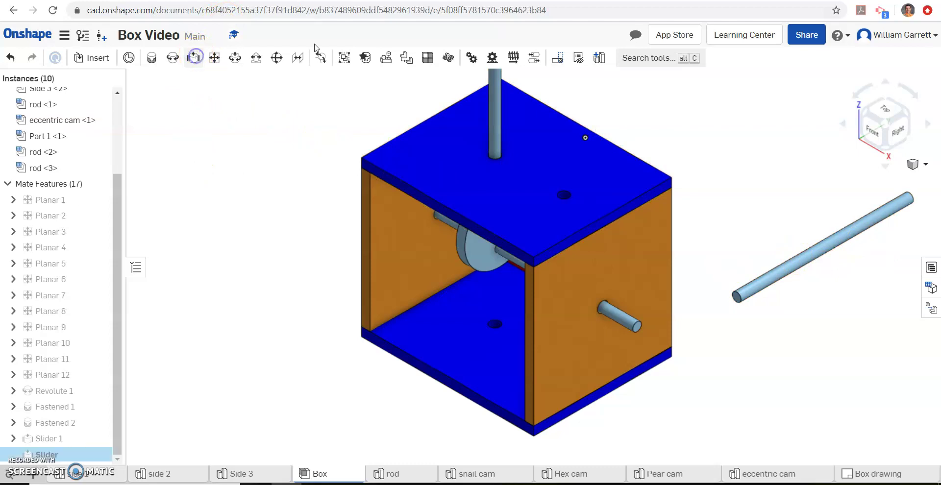
{"action": "left_click", "coordinate": [736, 297]}
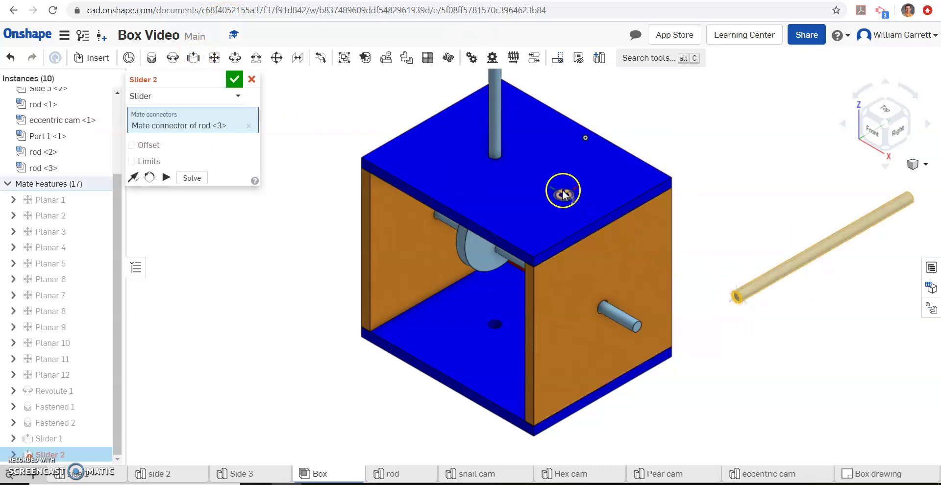
{"action": "left_click", "coordinate": [564, 196]}
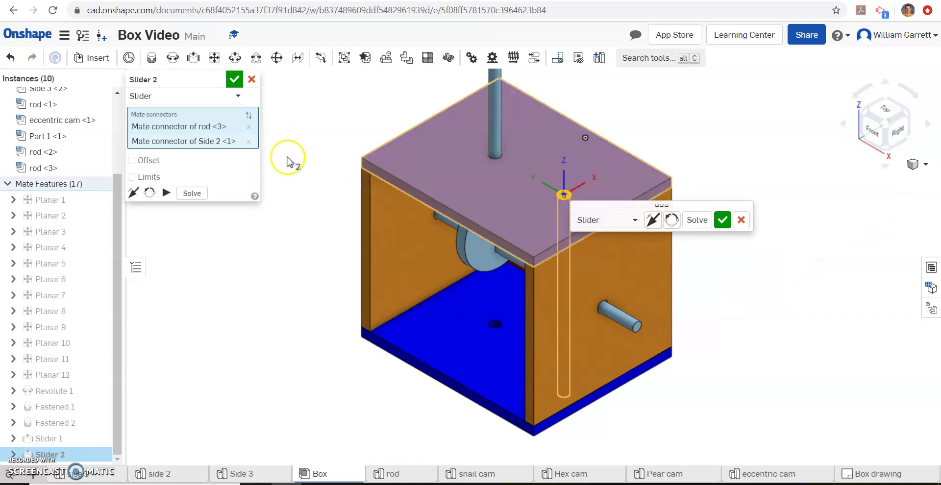
{"action": "left_click", "coordinate": [231, 80]}
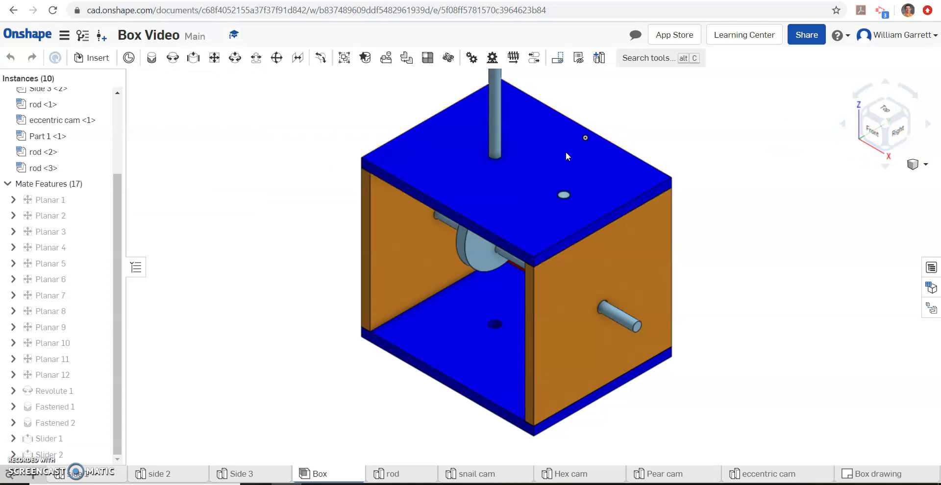
{"action": "left_click_drag", "start_coordinate": [564, 148], "coordinate": [565, 128]}
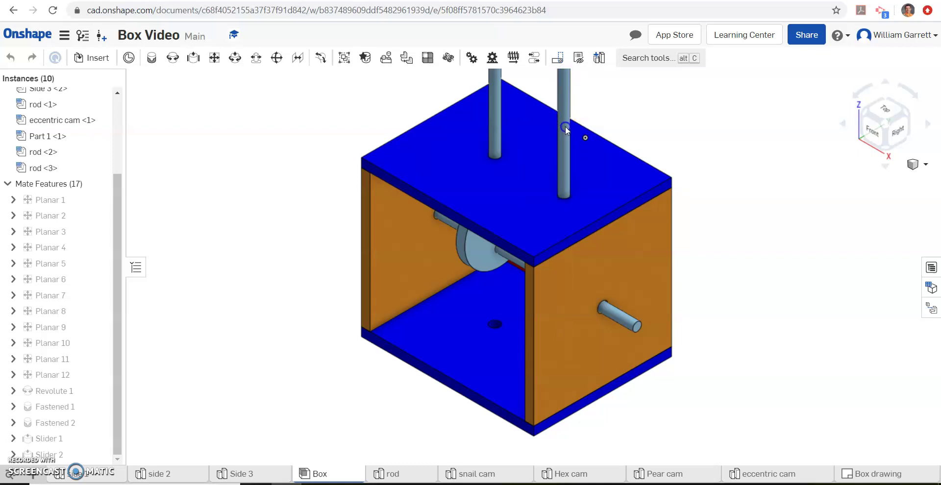
{"action": "left_click", "coordinate": [802, 109]}
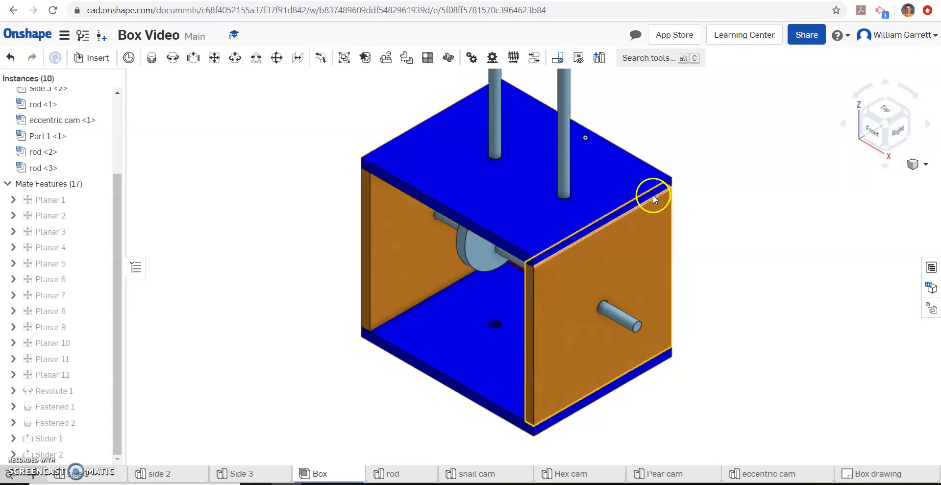
Zoom in on the eccentric cam and the rod end just above it inside the box
{"action": "left_click", "coordinate": [877, 142]}
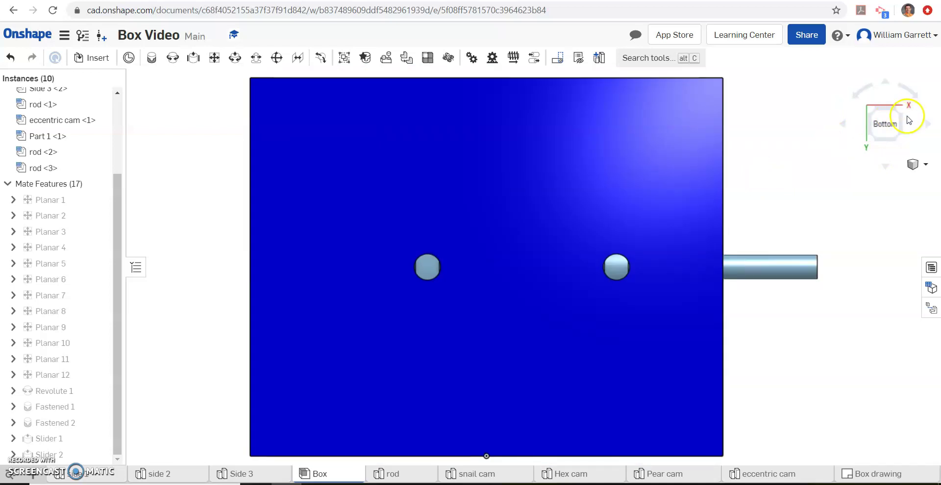
{"action": "left_click", "coordinate": [898, 108]}
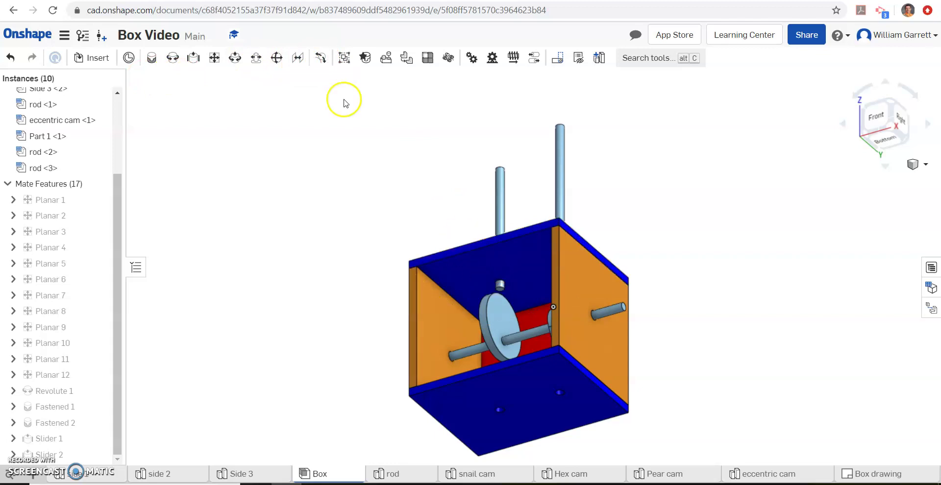
{"action": "left_click", "coordinate": [926, 166]}
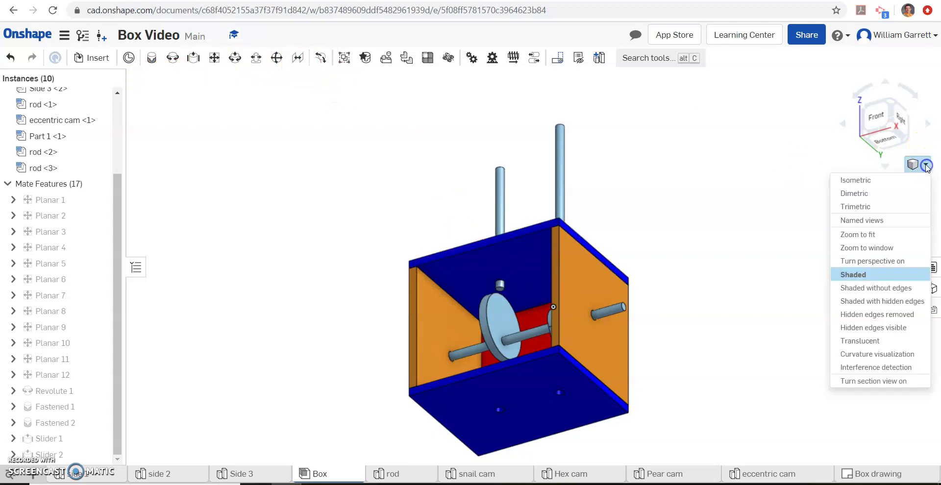
{"action": "left_click", "coordinate": [853, 250]}
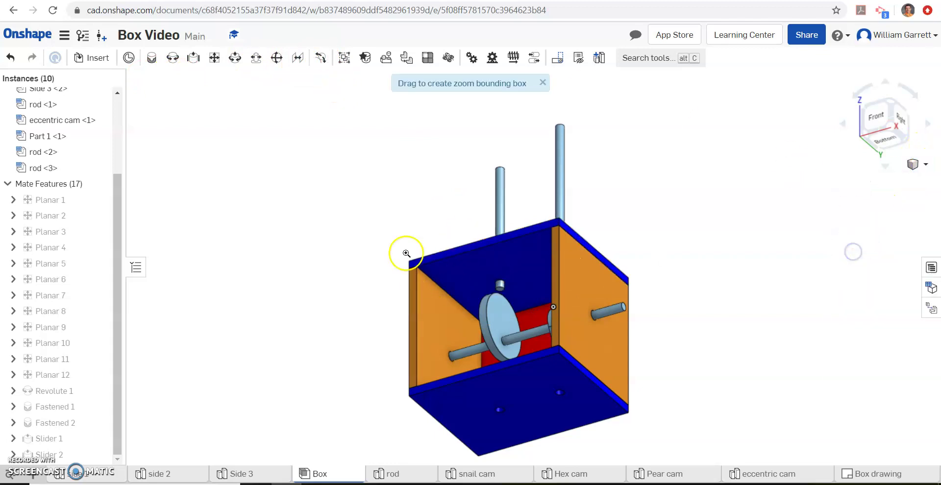
{"action": "left_click_drag", "start_coordinate": [456, 271], "coordinate": [539, 331]}
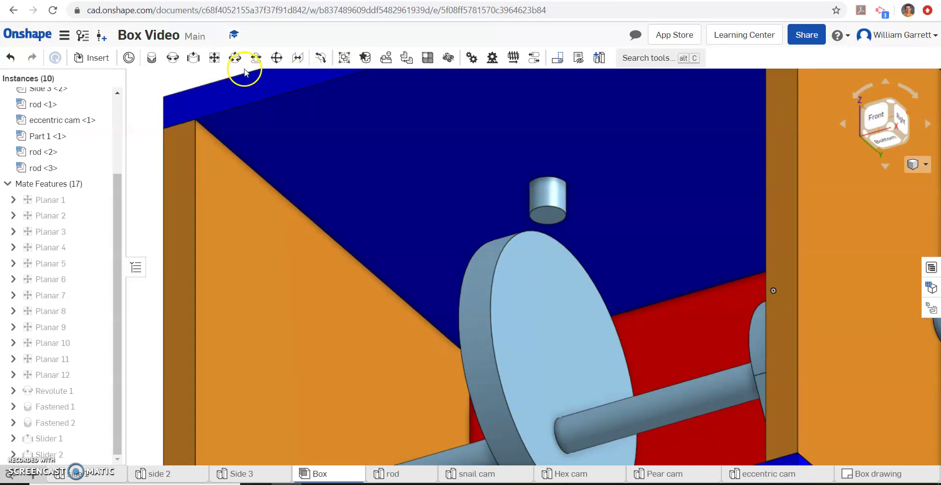
Add a tangent mate between rod <2>'s bottom face and the eccentric cam's rim, then drag the cam to test
{"action": "left_click", "coordinate": [321, 58]}
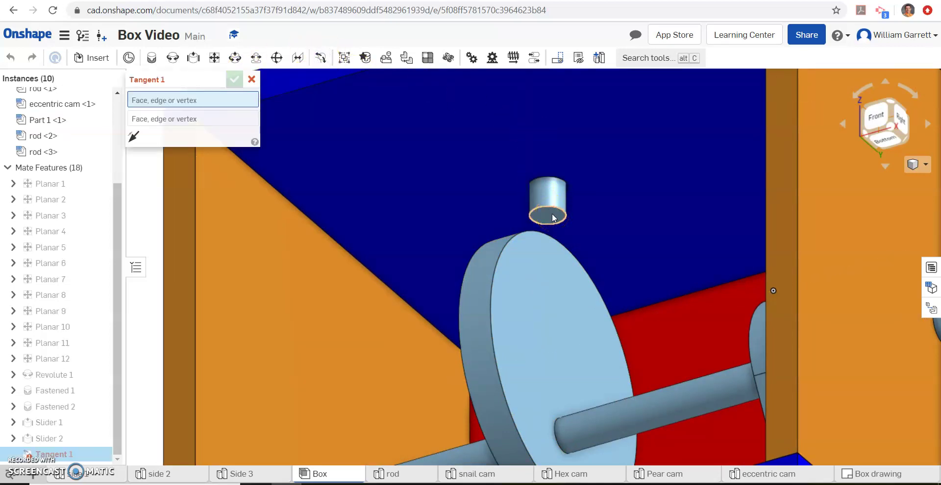
{"action": "left_click", "coordinate": [484, 306]}
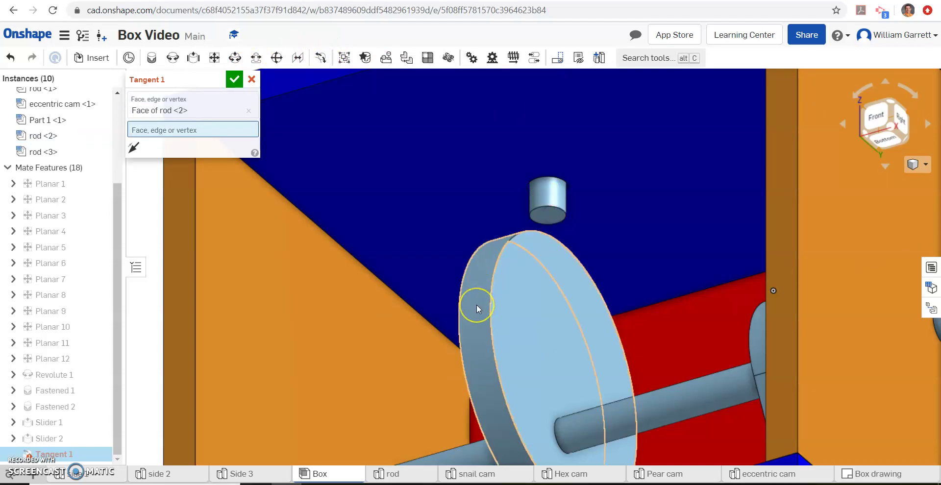
{"action": "left_click", "coordinate": [477, 305]}
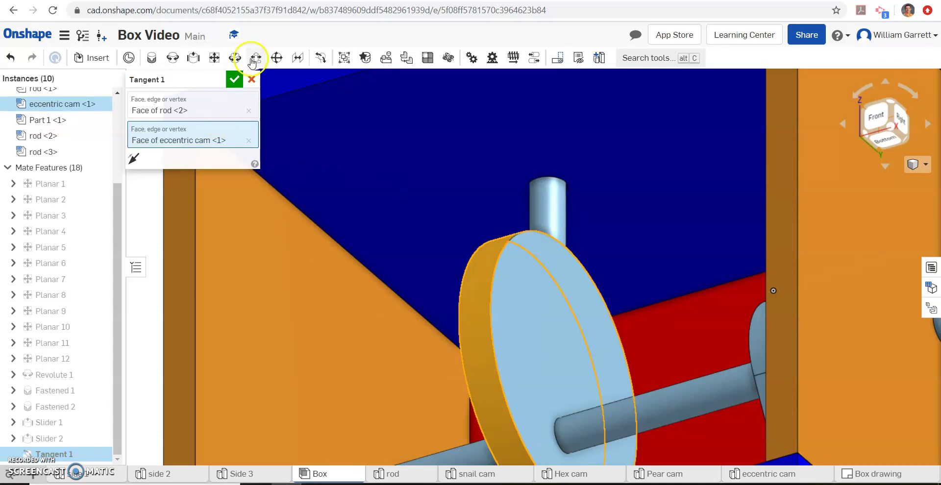
{"action": "left_click", "coordinate": [235, 81]}
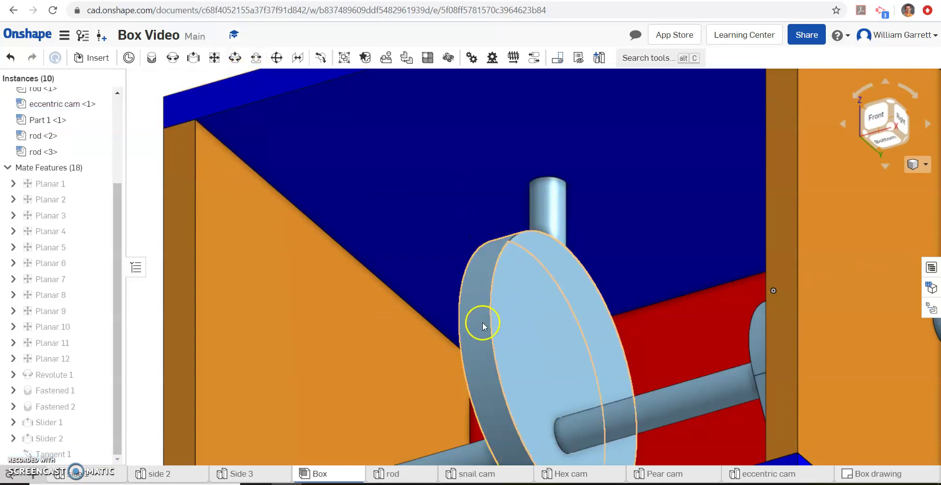
{"action": "mouse_move", "coordinate": [489, 294]}
{"action": "left_mouse_down"}
{"action": "mouse_move", "coordinate": [706, 245]}
{"action": "mouse_move", "coordinate": [490, 294]}
{"action": "left_mouse_up"}
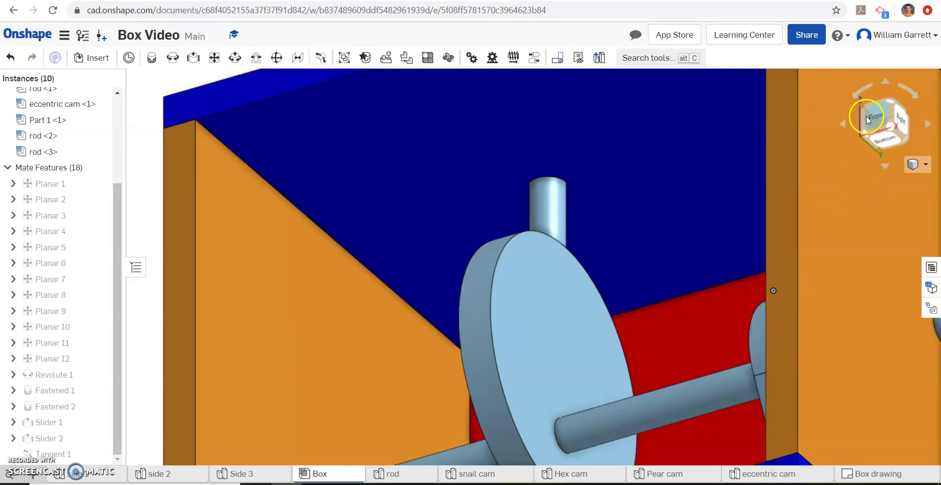
Zoom in and tangent-mate rod <3>'s bottom edge to the Part 1 cam face, returning to isometric view
{"action": "left_click", "coordinate": [863, 138]}
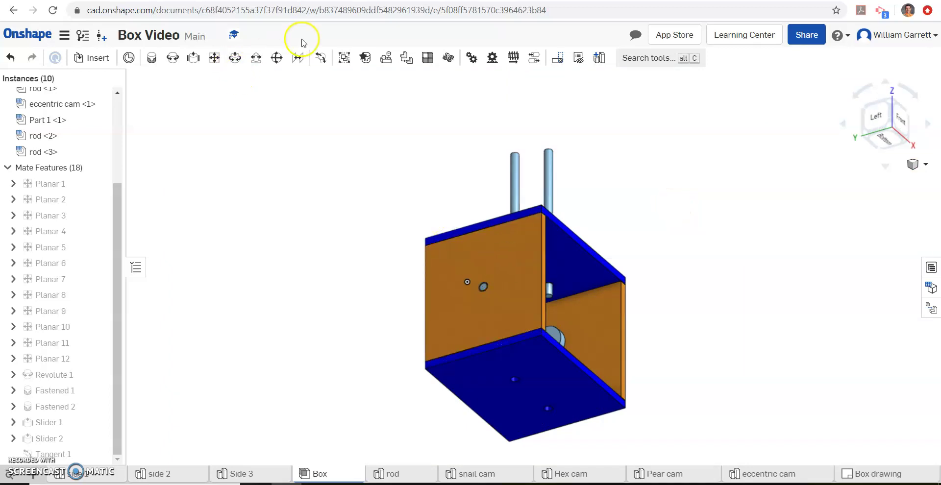
{"action": "left_click", "coordinate": [318, 57]}
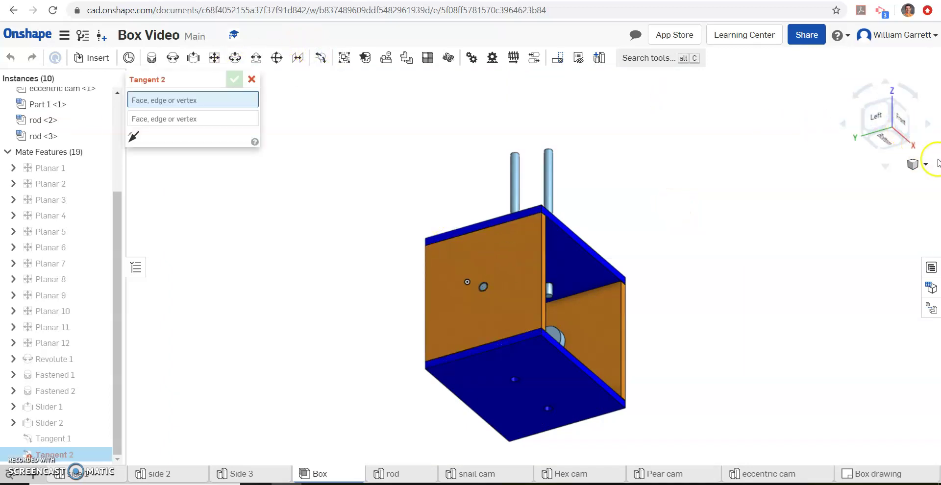
{"action": "left_click", "coordinate": [925, 171]}
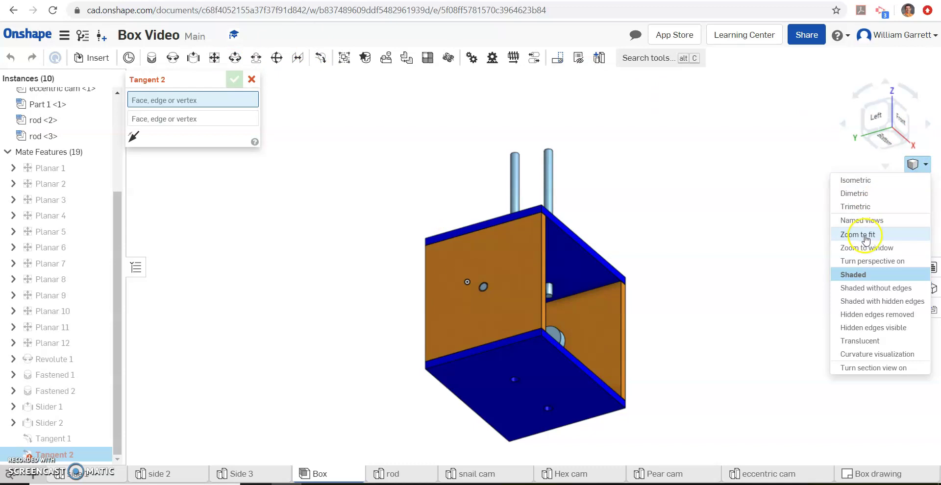
{"action": "left_click", "coordinate": [866, 248]}
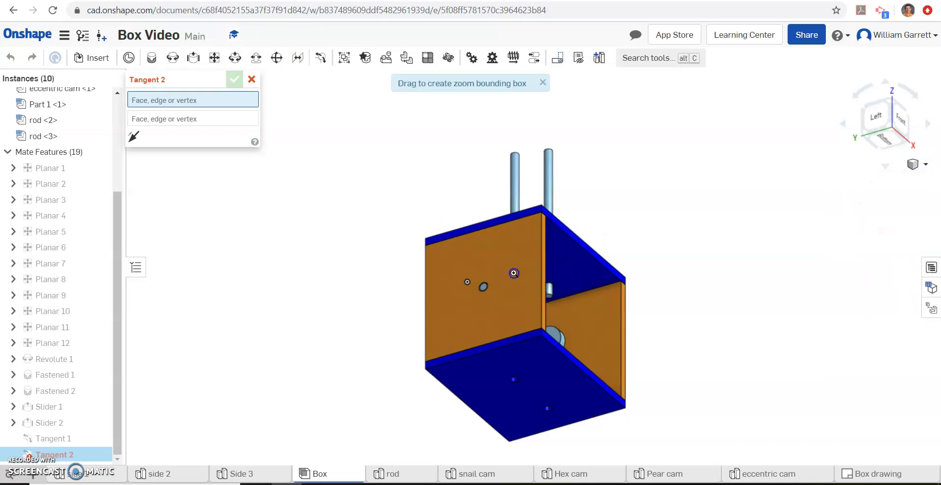
{"action": "left_click_drag", "start_coordinate": [512, 273], "coordinate": [584, 371]}
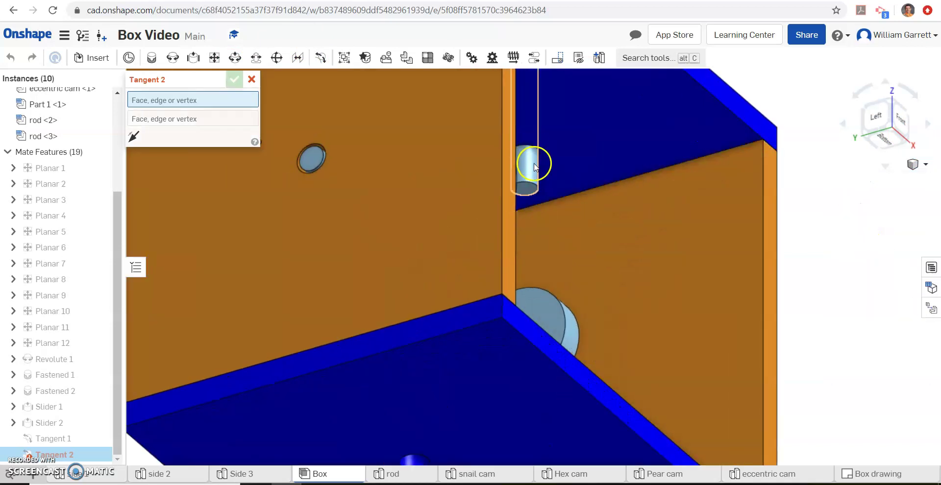
{"action": "left_click", "coordinate": [528, 189]}
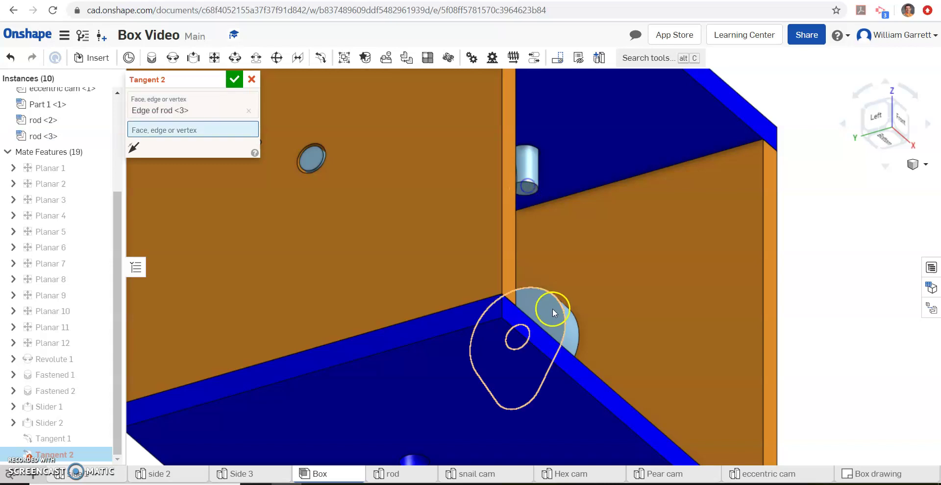
{"action": "left_click", "coordinate": [573, 328]}
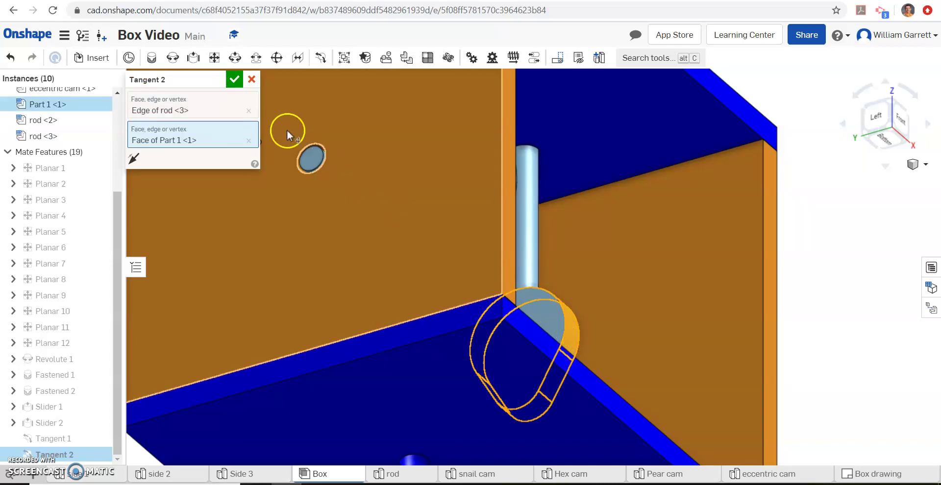
{"action": "left_click", "coordinate": [233, 82]}
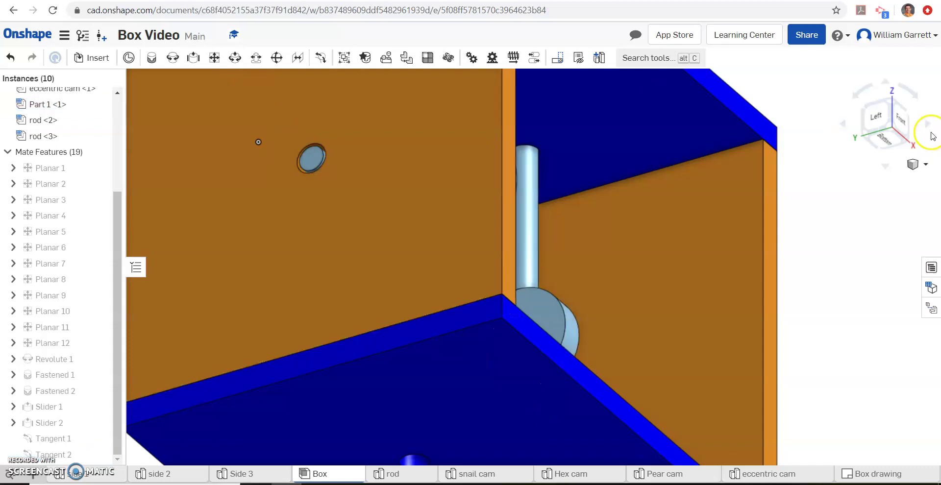
{"action": "left_click", "coordinate": [925, 167]}
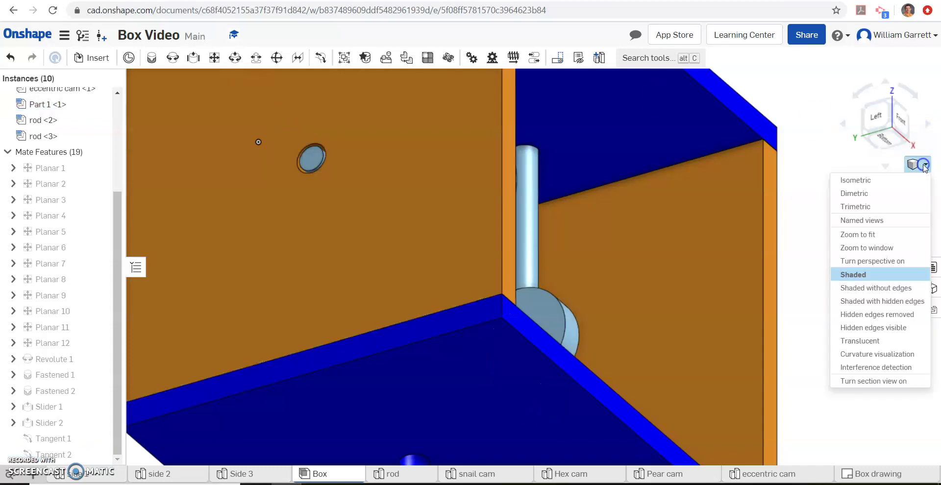
{"action": "left_click", "coordinate": [893, 186]}
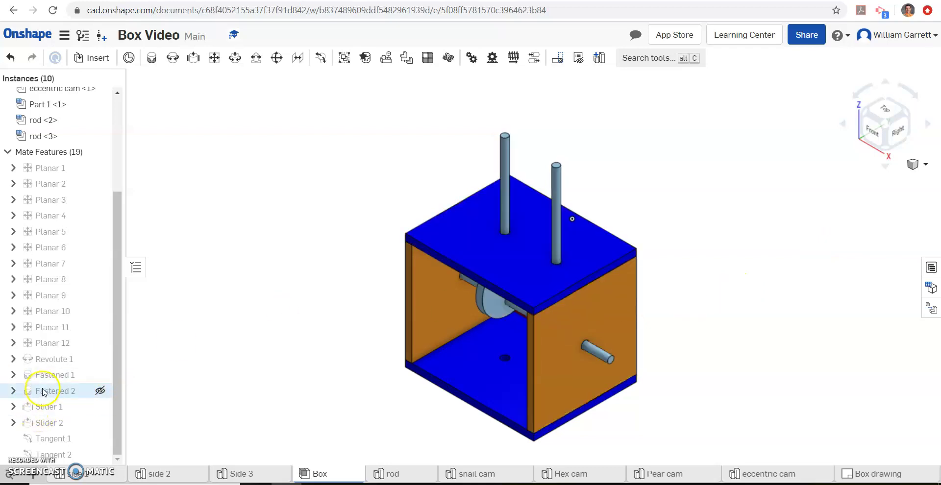
Animate the Revolute 1 mate from 0 to 360 deg and play the cam rotation
{"action": "left_click", "coordinate": [57, 362]}
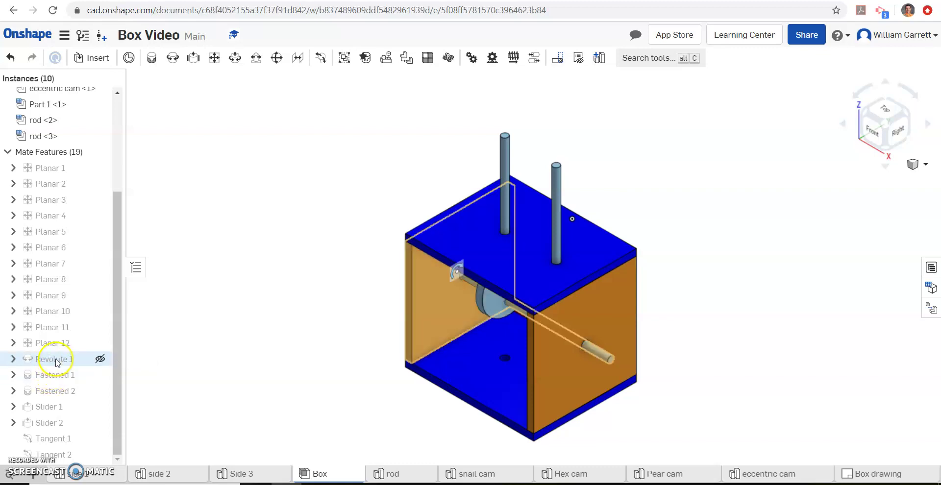
{"action": "right_click", "coordinate": [57, 361]}
{"action": "left_click", "coordinate": [80, 329]}
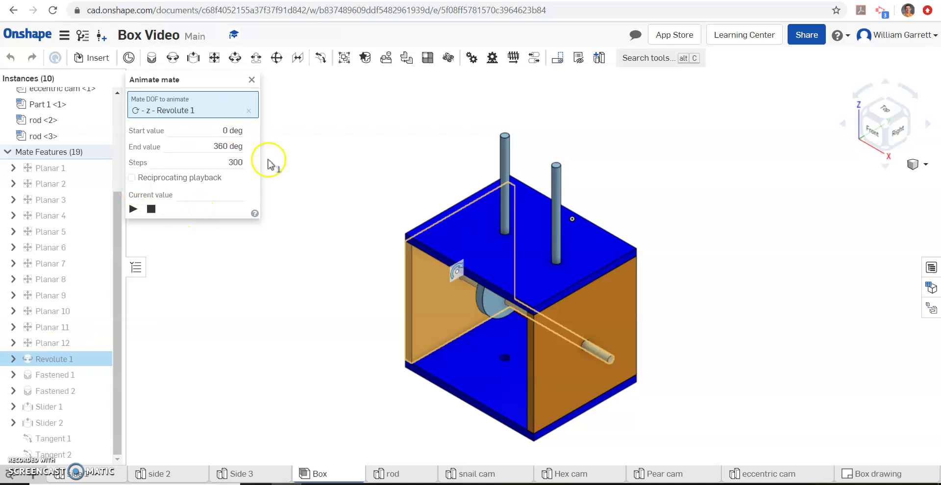
{"action": "left_click", "coordinate": [182, 179]}
{"action": "left_click", "coordinate": [148, 206]}
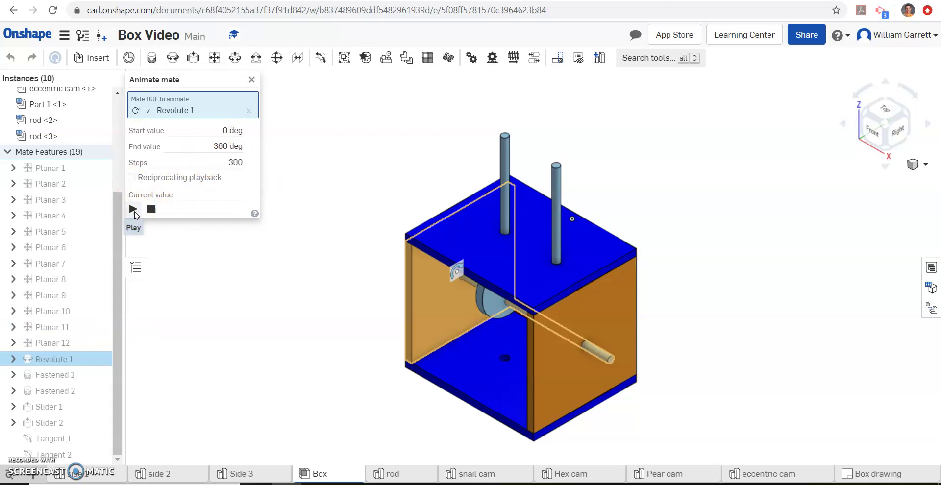
{"action": "left_click", "coordinate": [133, 209]}
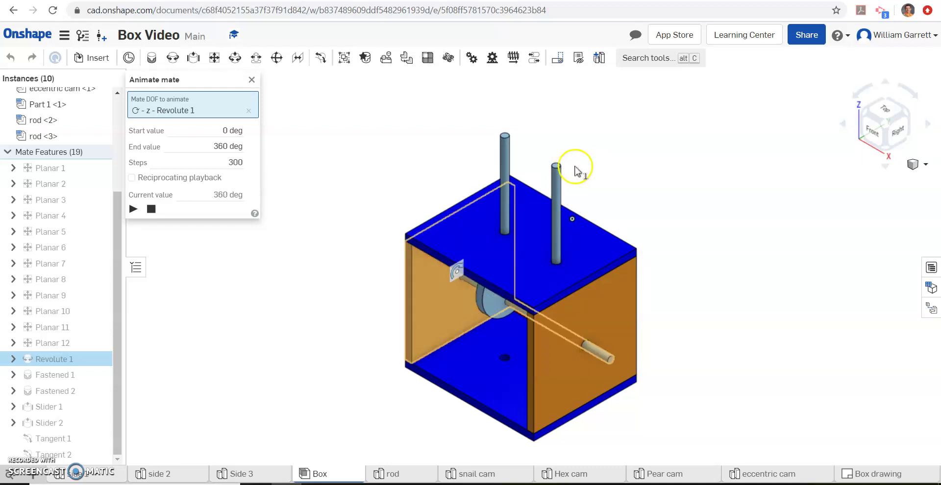
Change the Revolute 1 animation end value to 720 deg and play two full turns
{"action": "left_click", "coordinate": [202, 149]}
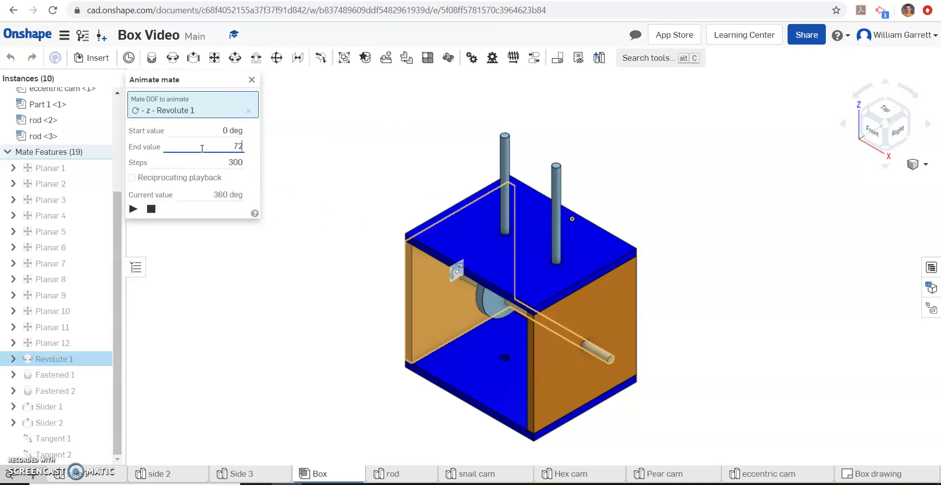
{"action": "left_click", "coordinate": [134, 209]}
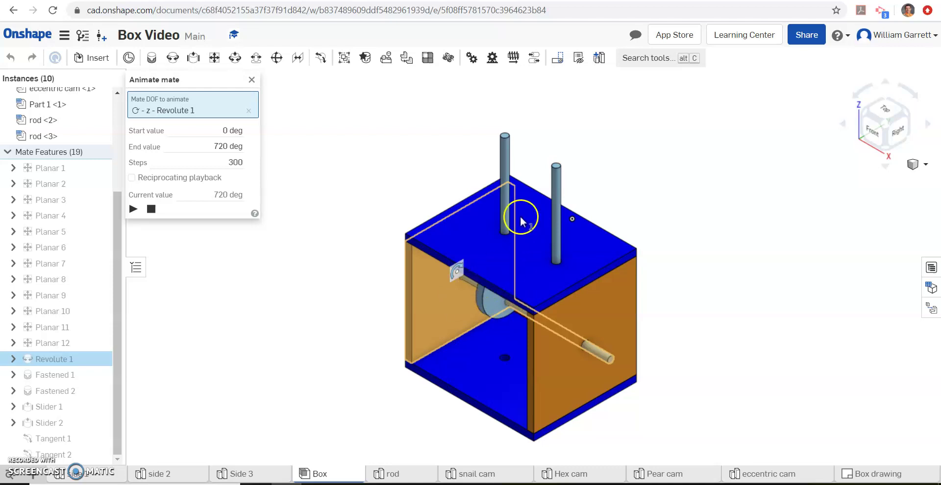
{"action": "left_click", "coordinate": [868, 117]}
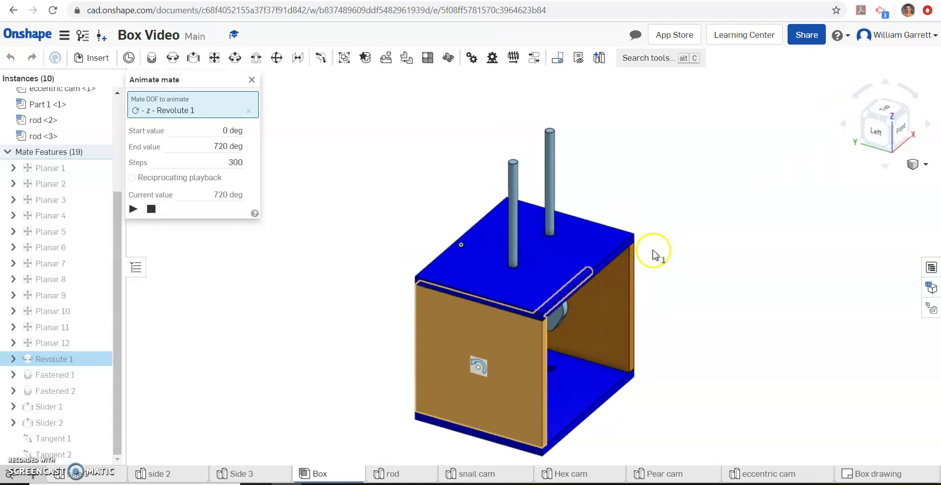